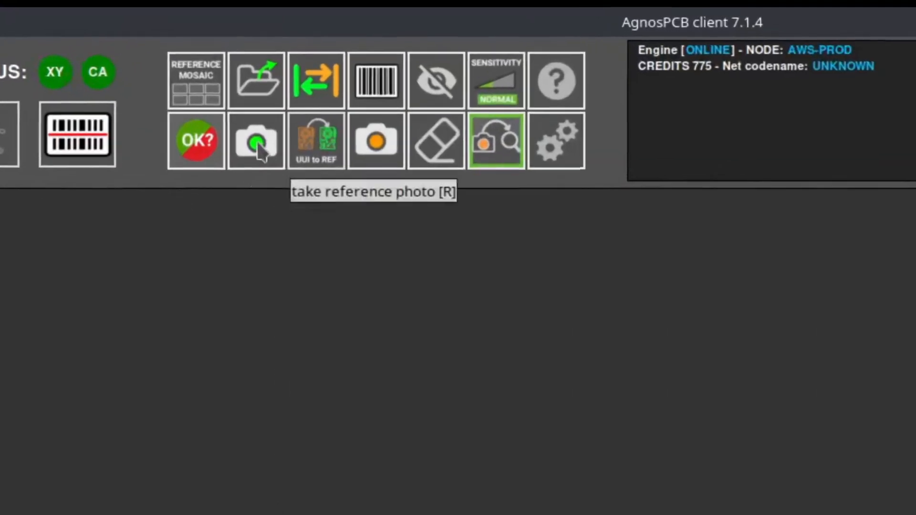
- Start the reference live preview at SMALL 1x1 size and begin capturing the reference
click(257, 145)
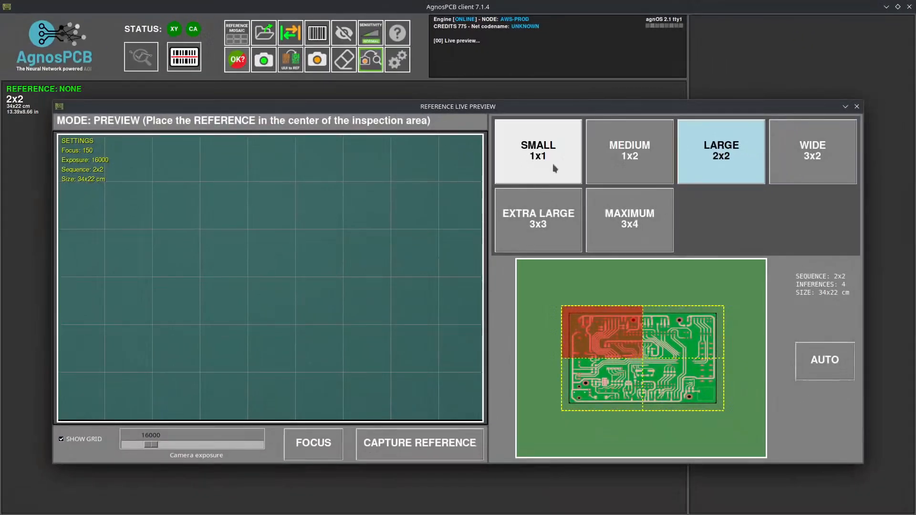
click(586, 187)
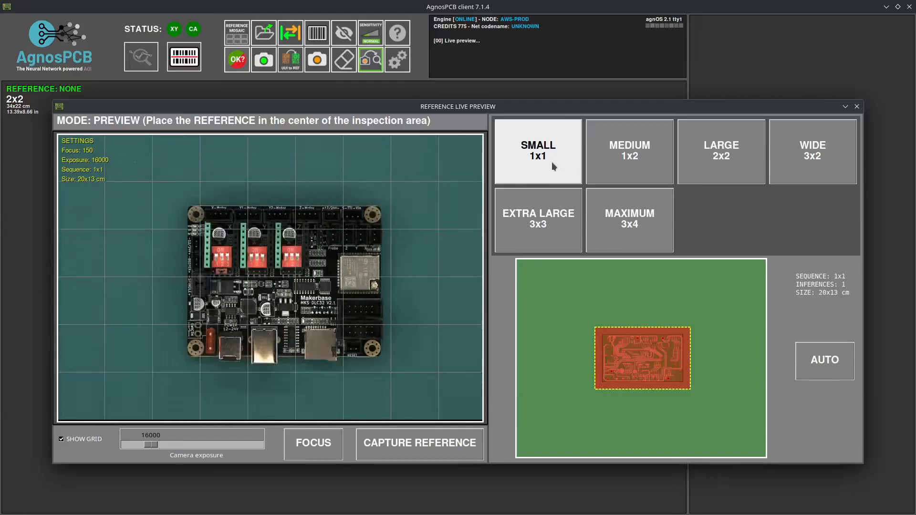
click(370, 447)
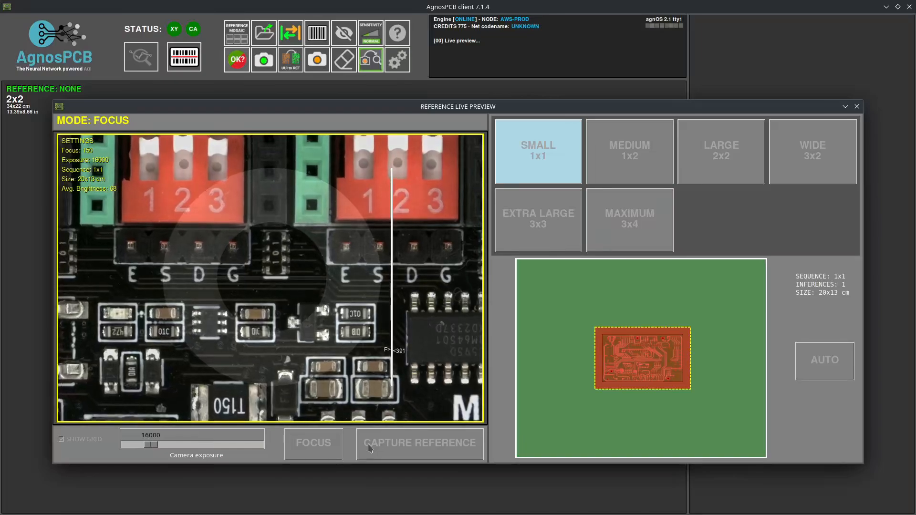
- Finish the capture, name the reference 'sample1', store it in slot F1 and load it
click(369, 446)
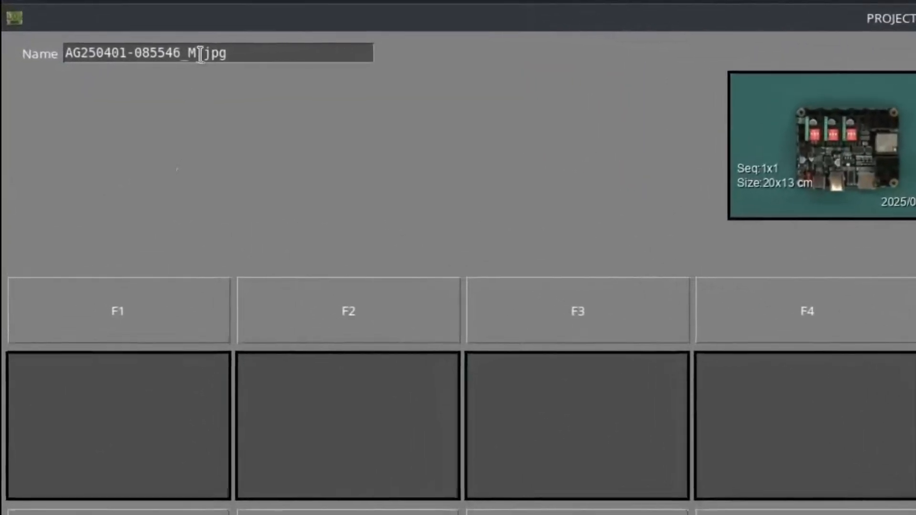
drag(196, 53, 69, 58)
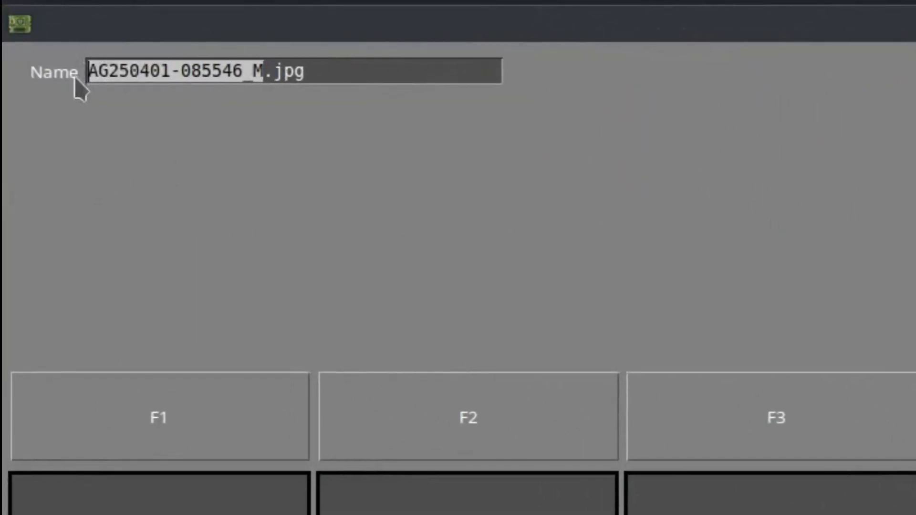
text(sampl)
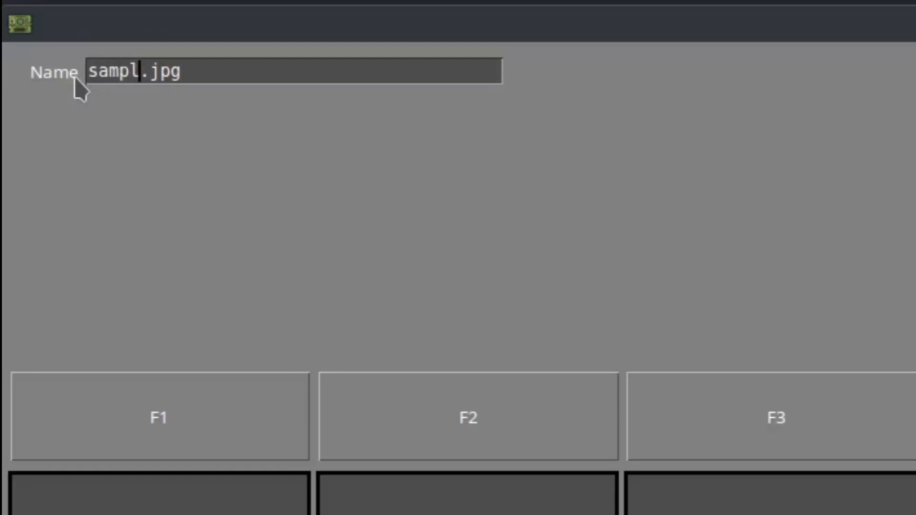
text(e1)
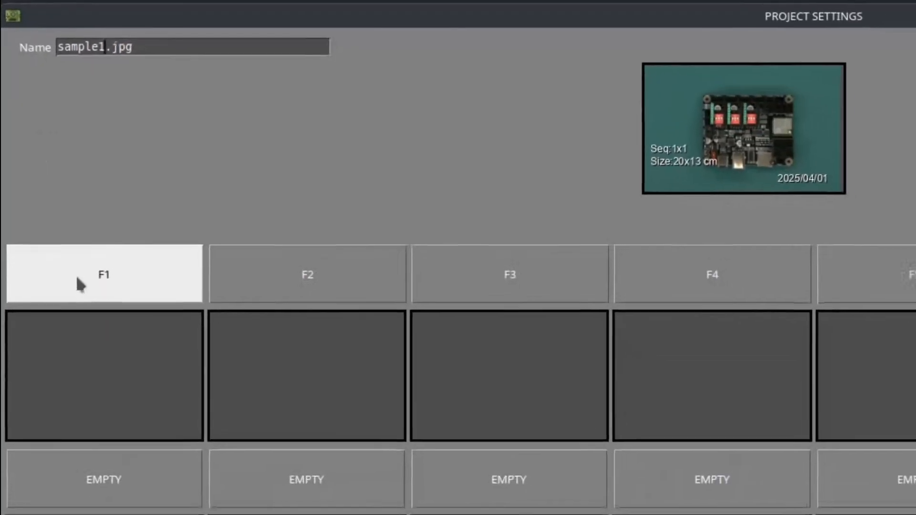
click(97, 347)
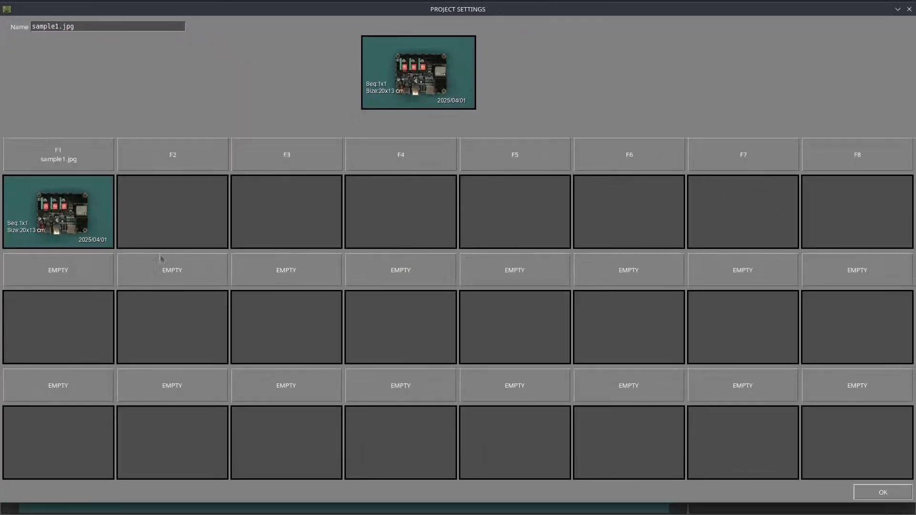
click(883, 493)
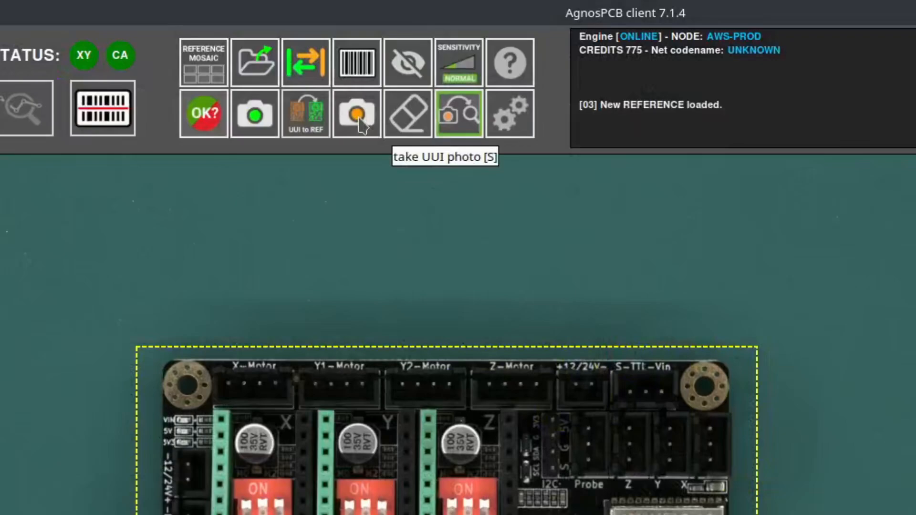
- Photograph the board under test and inspect it against sample1.jpg, finding 15 faults
click(360, 123)
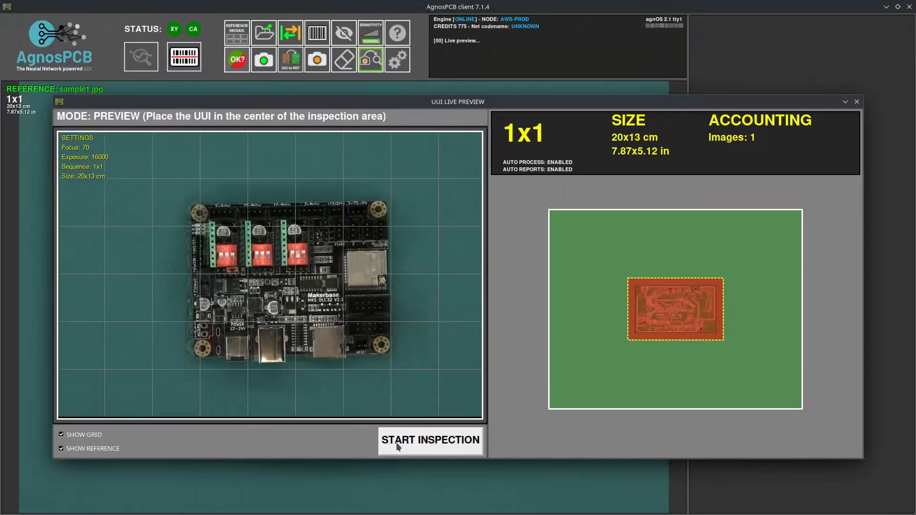
click(397, 445)
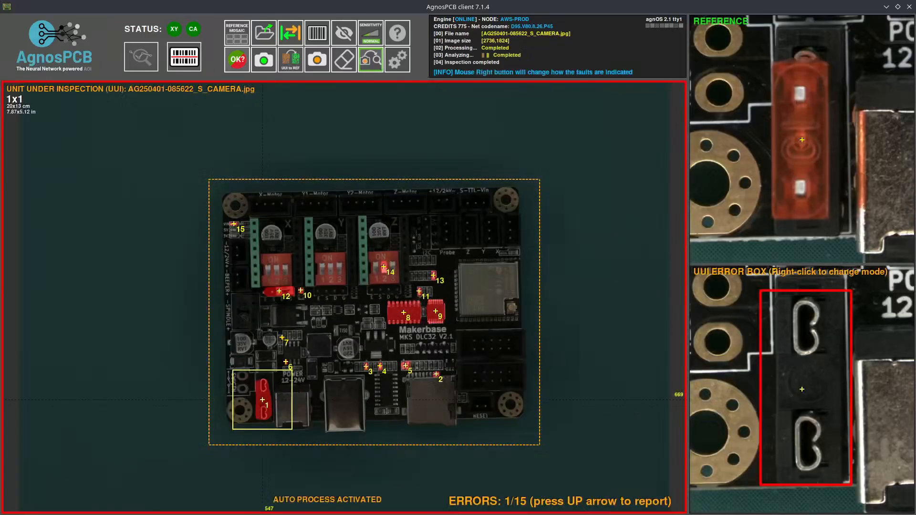
- Advance to fault 8 and cycle the close-up markings through hidden, box and red-mask views
key(Right)
key(Right)
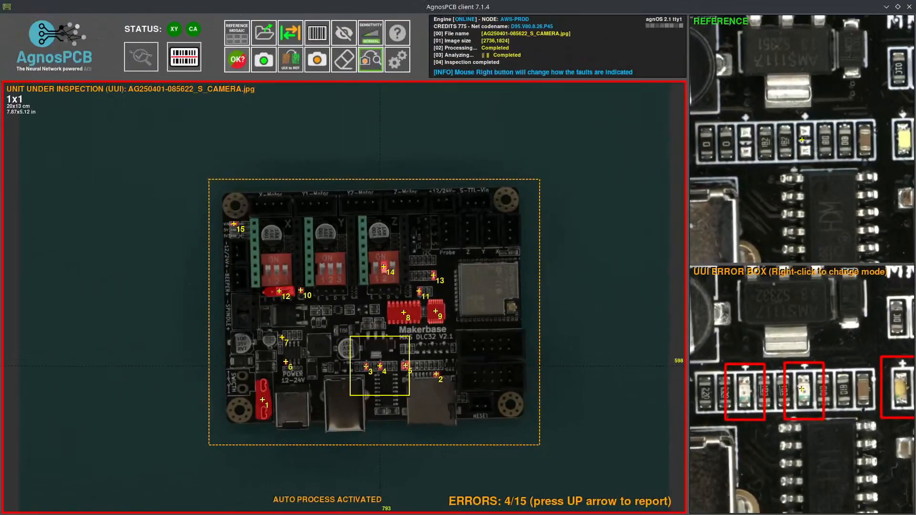
key(Up)
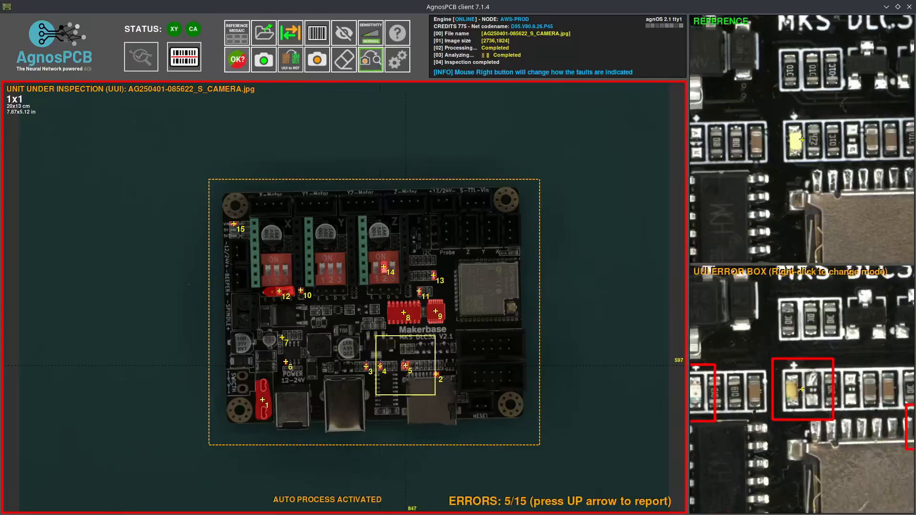
right_click(405, 366)
right_click(406, 365)
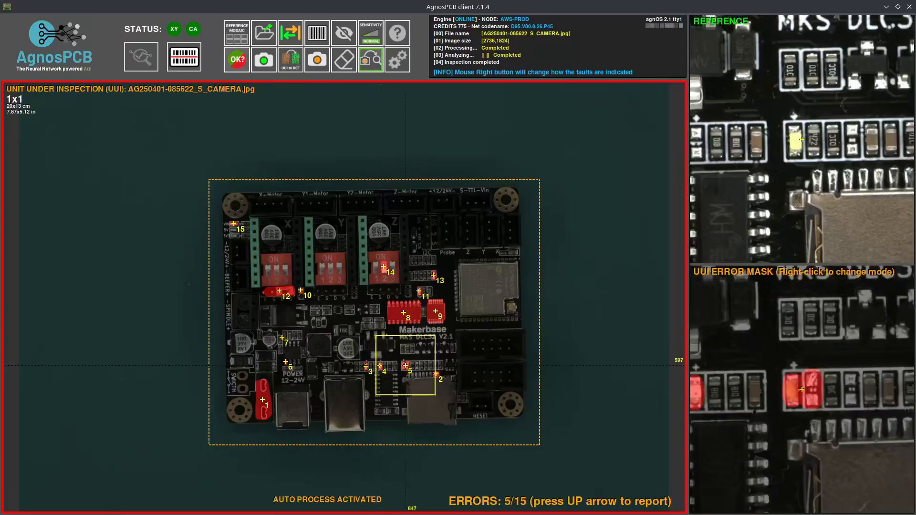
right_click(405, 365)
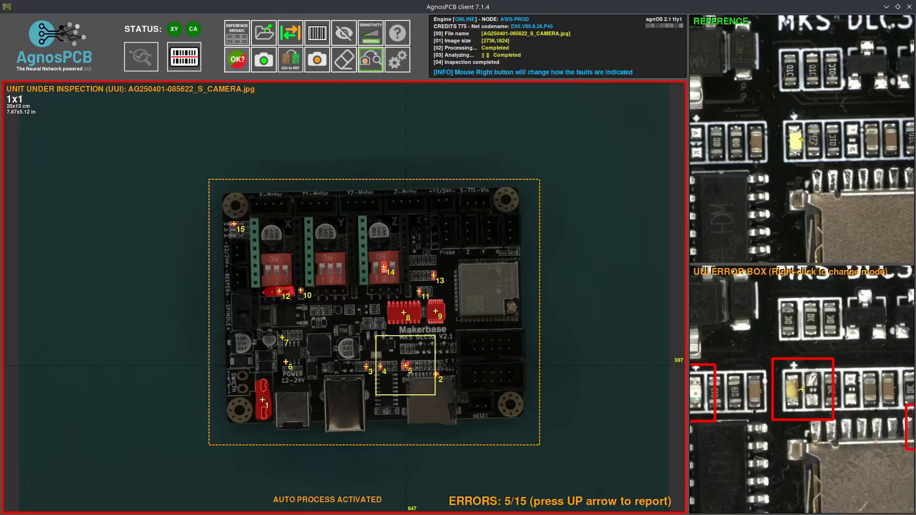
right_click(405, 366)
right_click(405, 366)
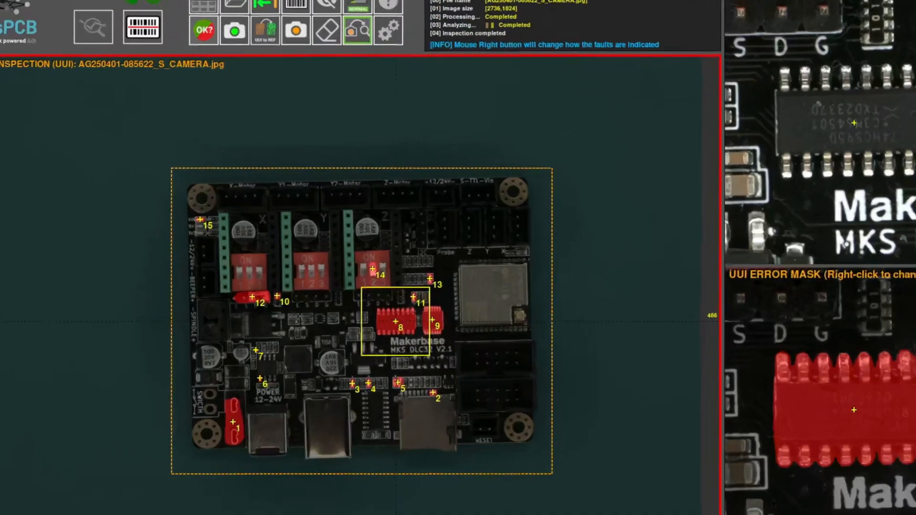
click(403, 313)
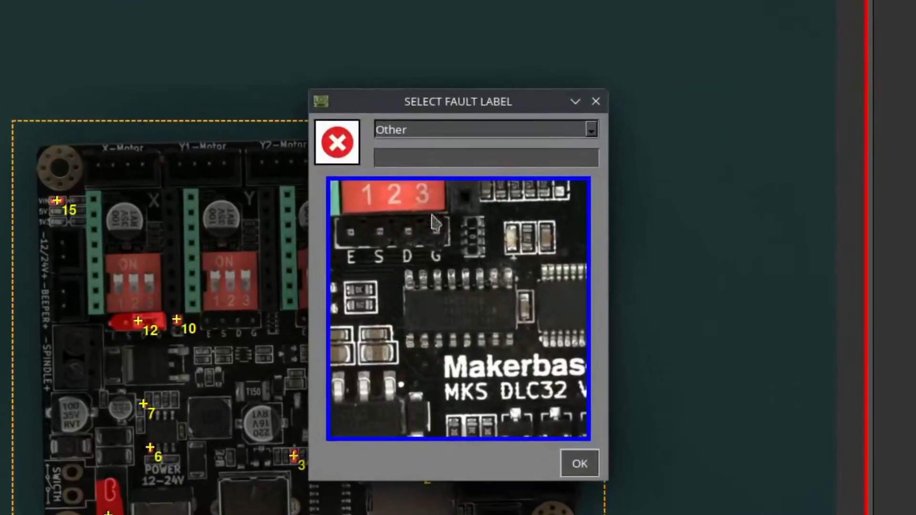
- Label fault 8 as Flipped
click(492, 133)
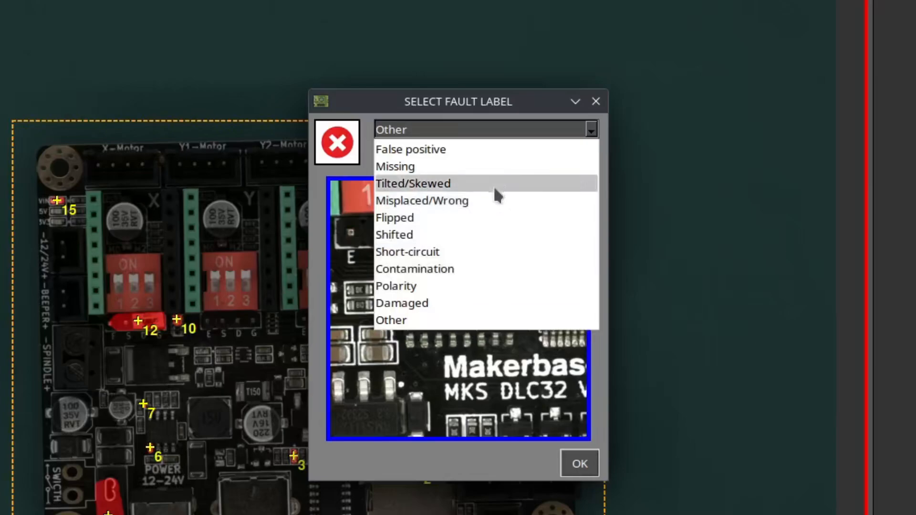
click(487, 218)
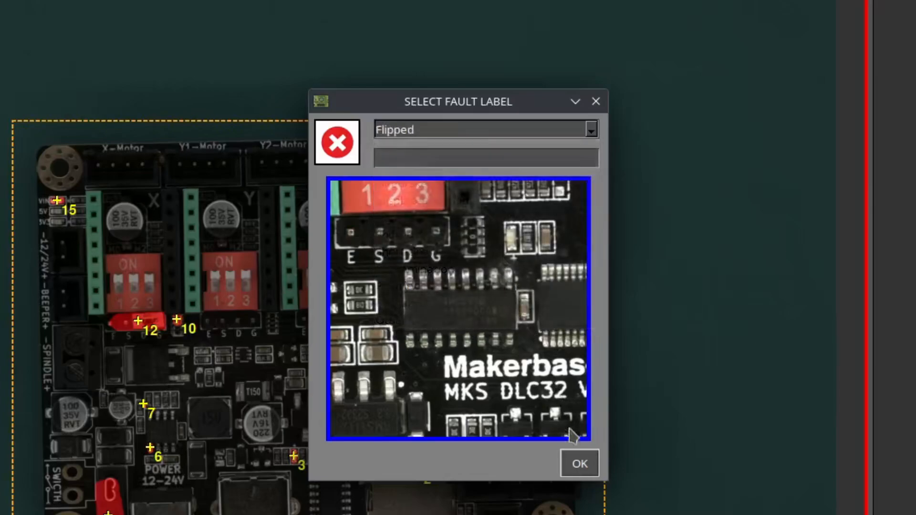
click(579, 458)
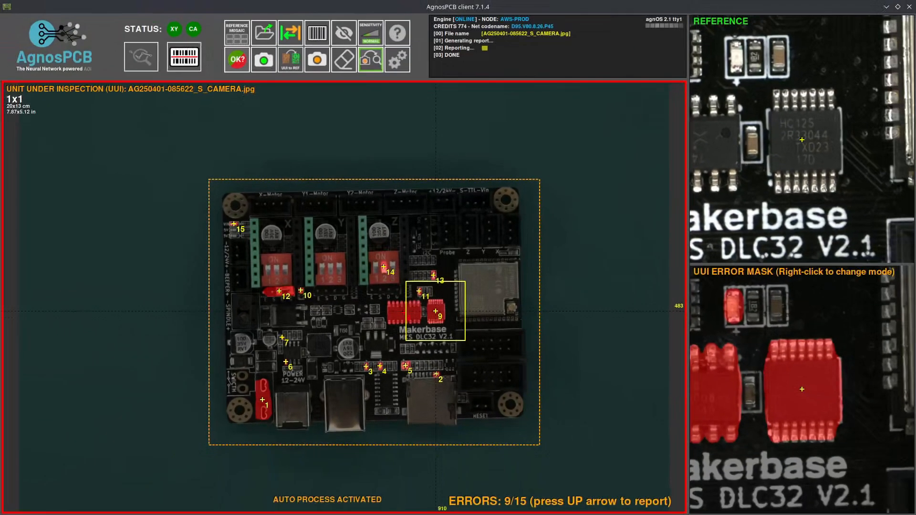
- Label fault 12 as Other with the note 'Wrong pins', then advance to fault 15
key(Right)
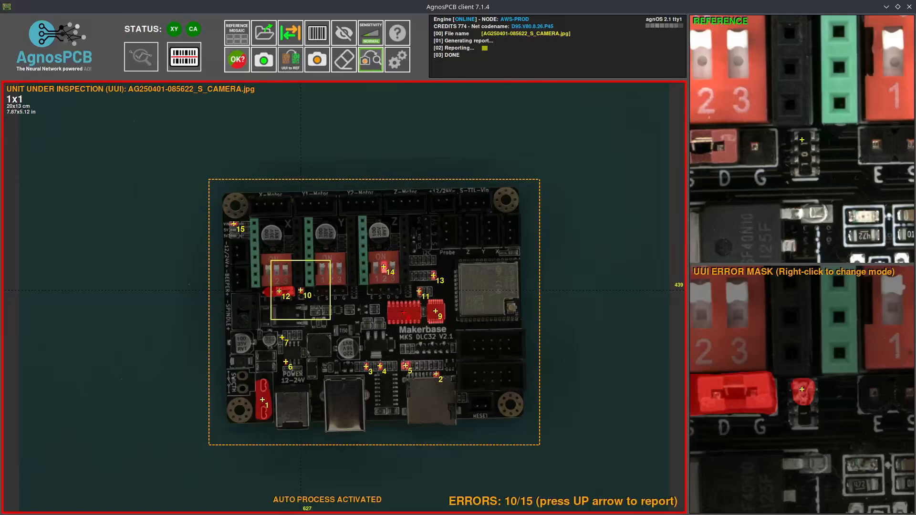
key(Right)
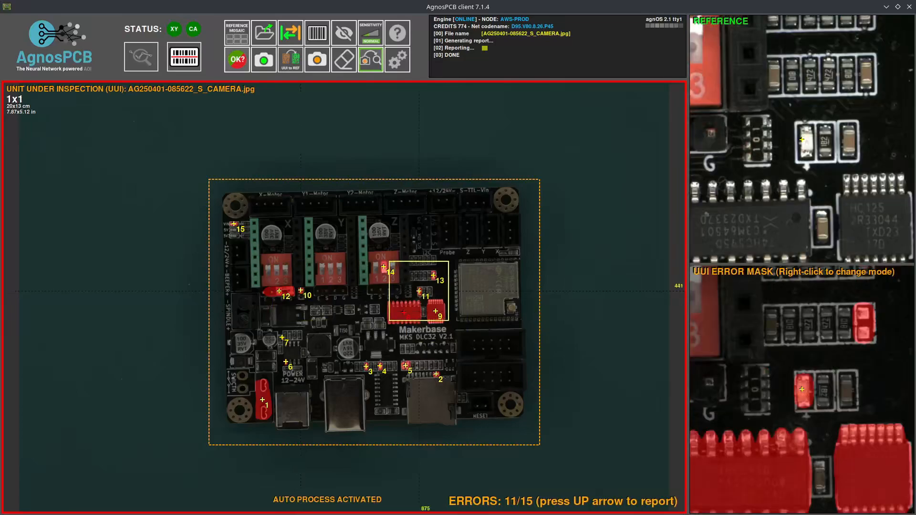
key(Right)
key(Up)
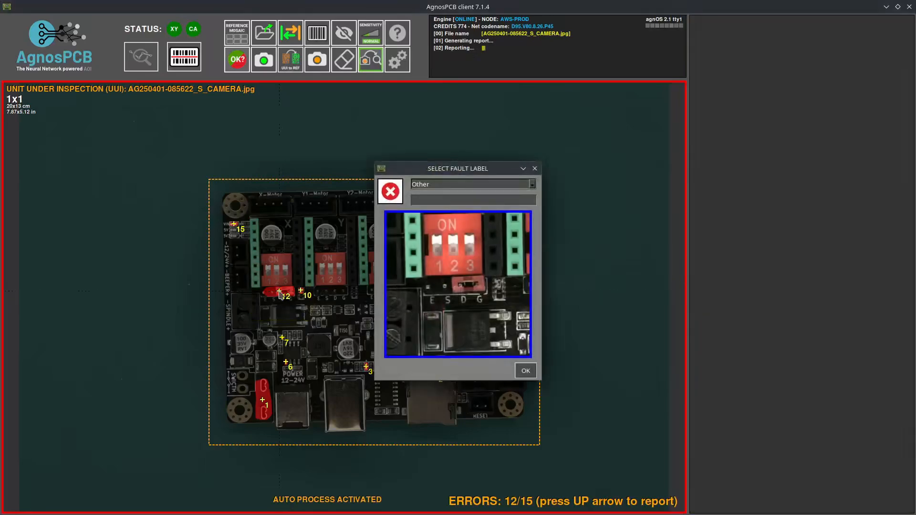
click(440, 186)
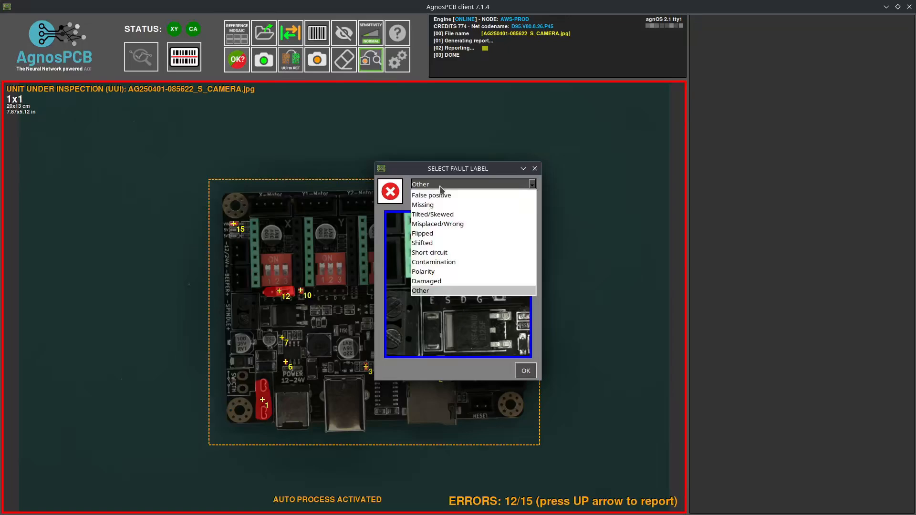
click(427, 291)
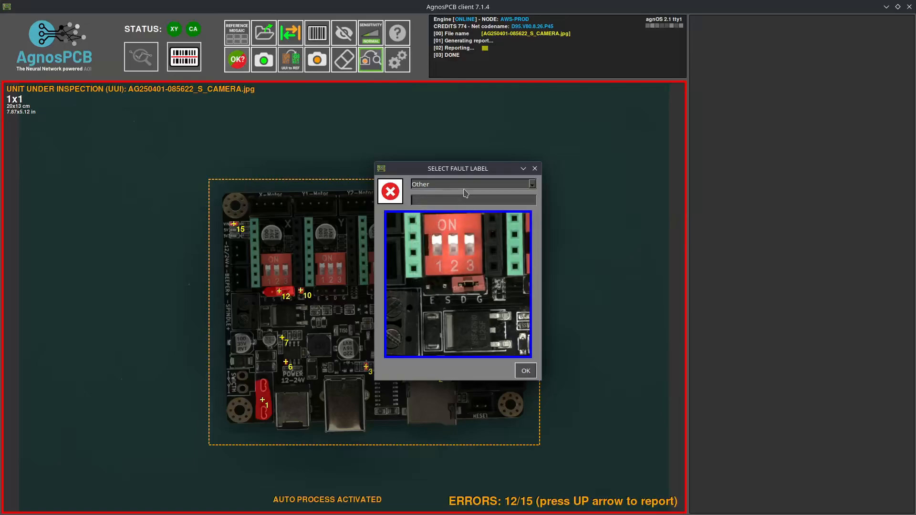
text(Wrong pins)
click(525, 370)
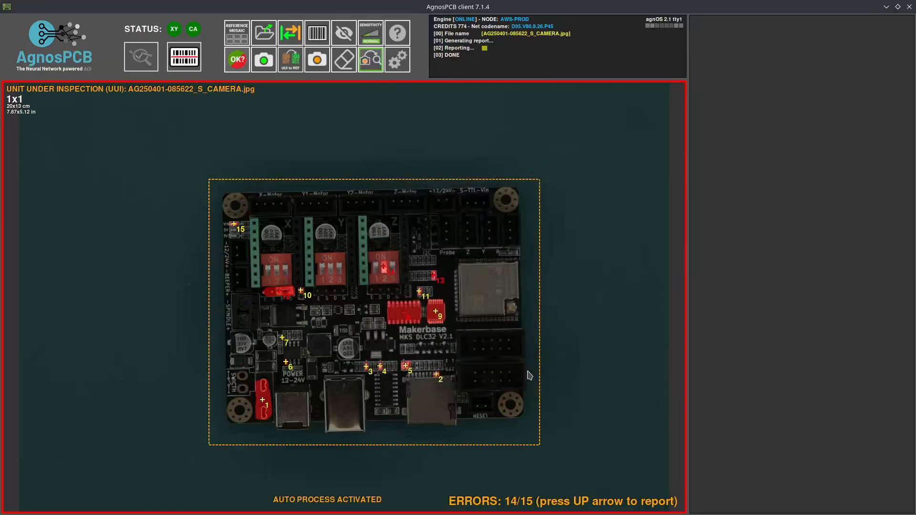
key(Right)
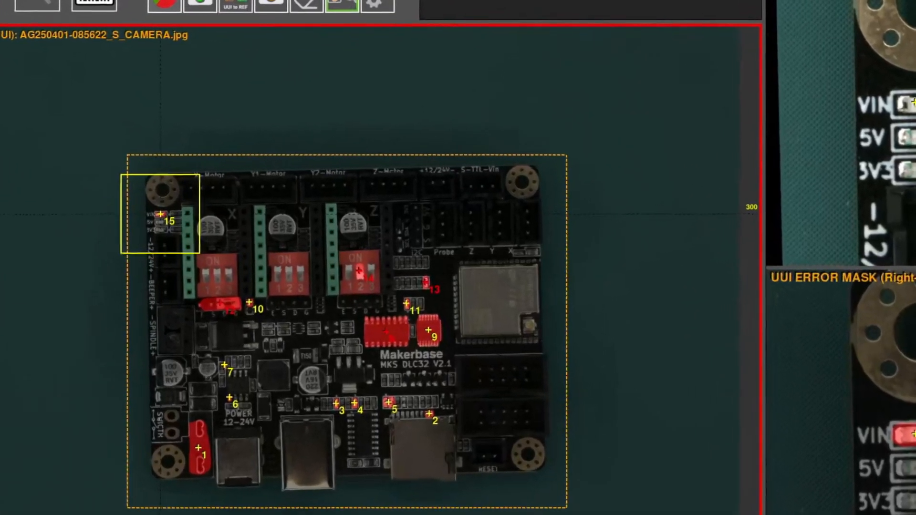
- Mark fault 15 as Not Fault with the reason False positive
click(160, 215)
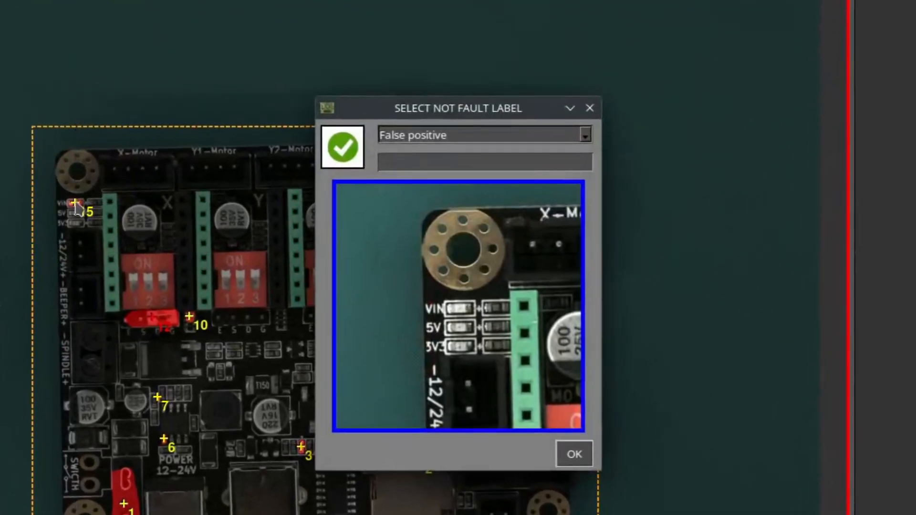
click(424, 143)
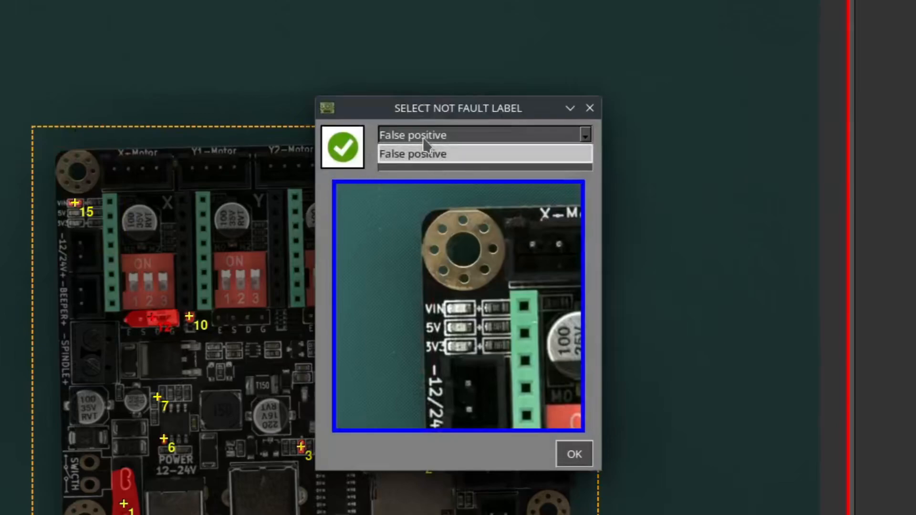
click(424, 152)
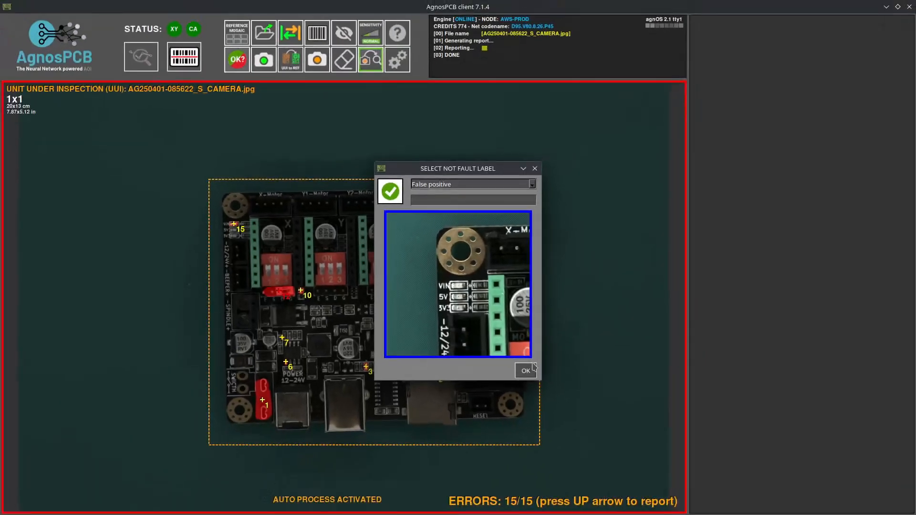
click(532, 368)
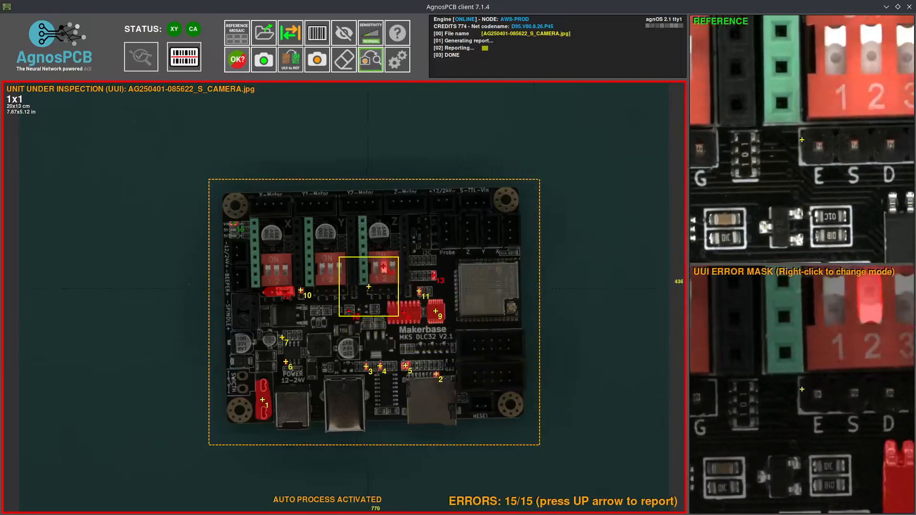
- Finish the inspection as NOK with the observation 'Need components', generating the PDF report
click(238, 62)
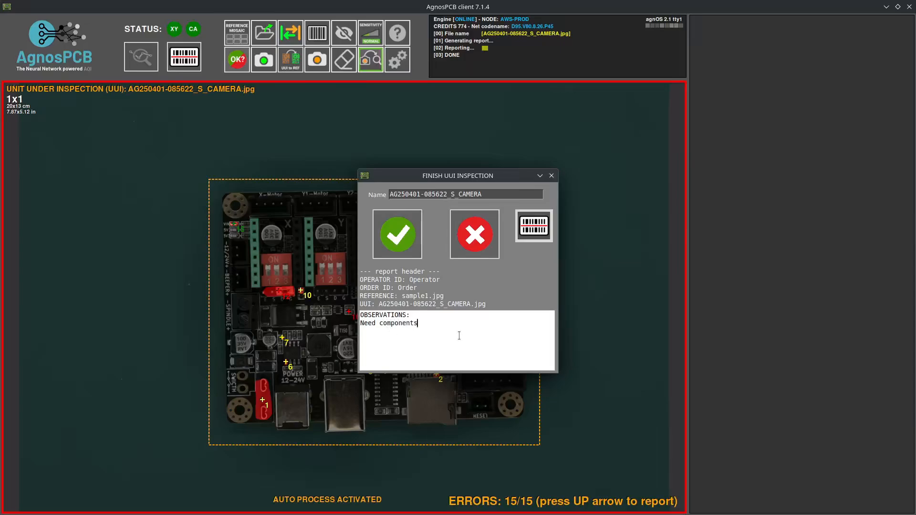
click(475, 253)
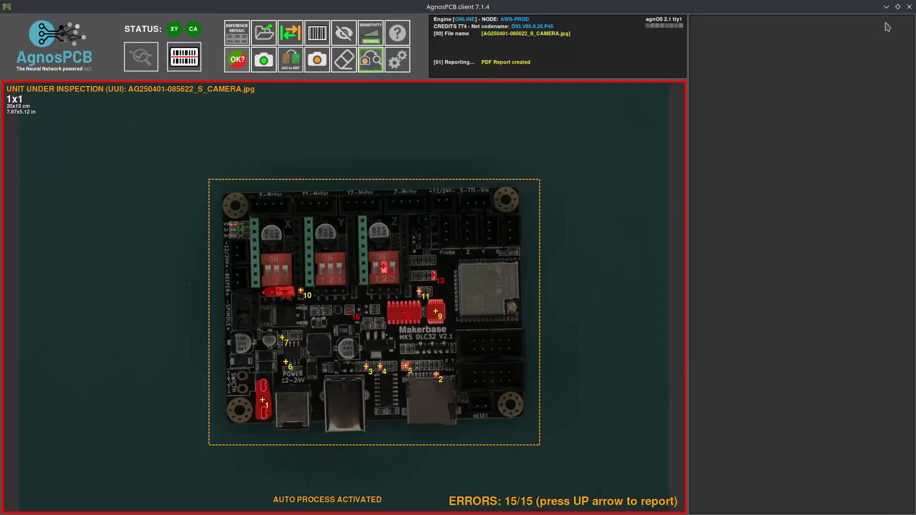
- Open the NOK report PDF from the desktop's REPORTS > sample1 > 20250401 folder
click(886, 6)
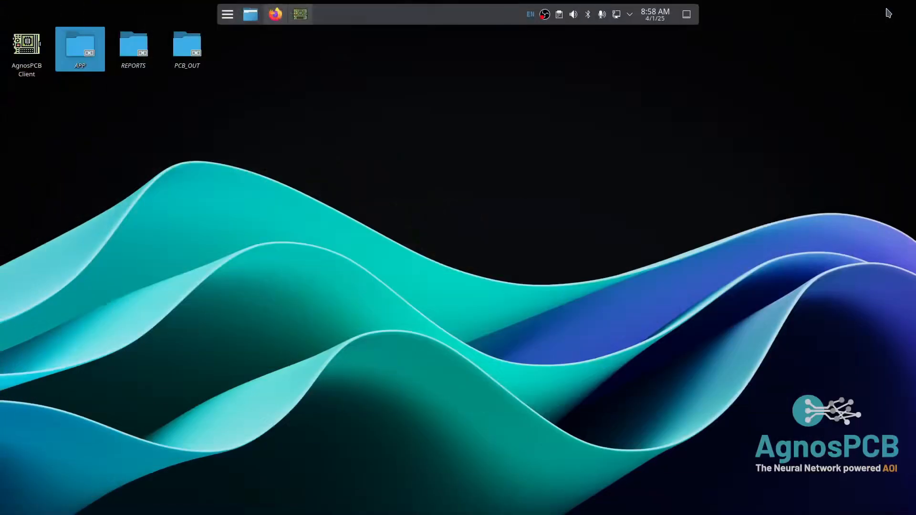
click(143, 59)
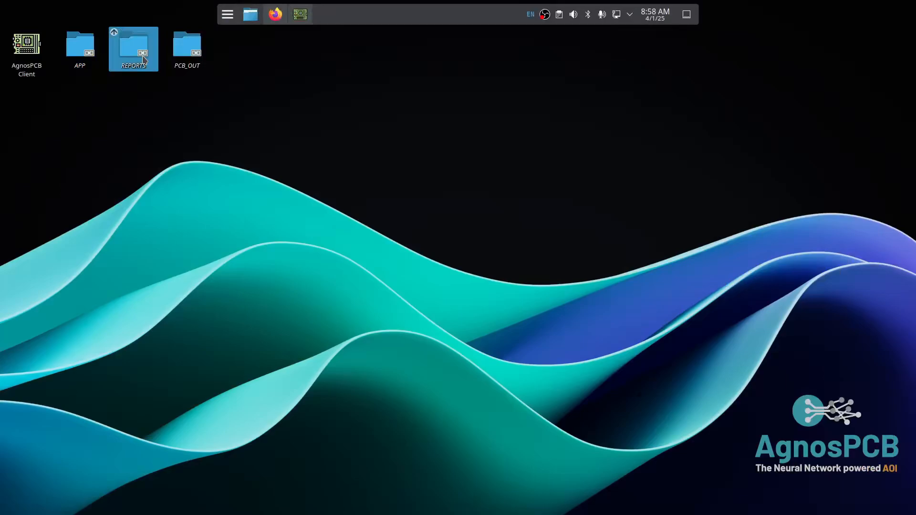
double_click(144, 58)
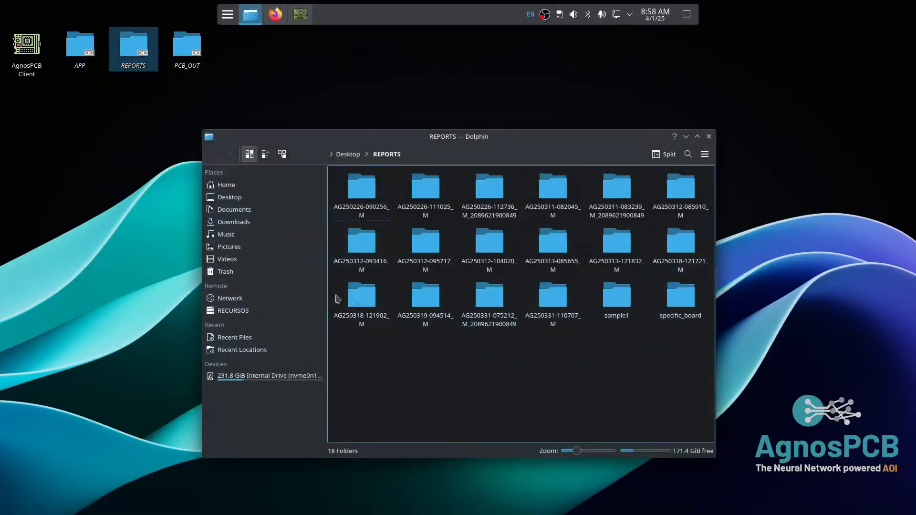
click(620, 315)
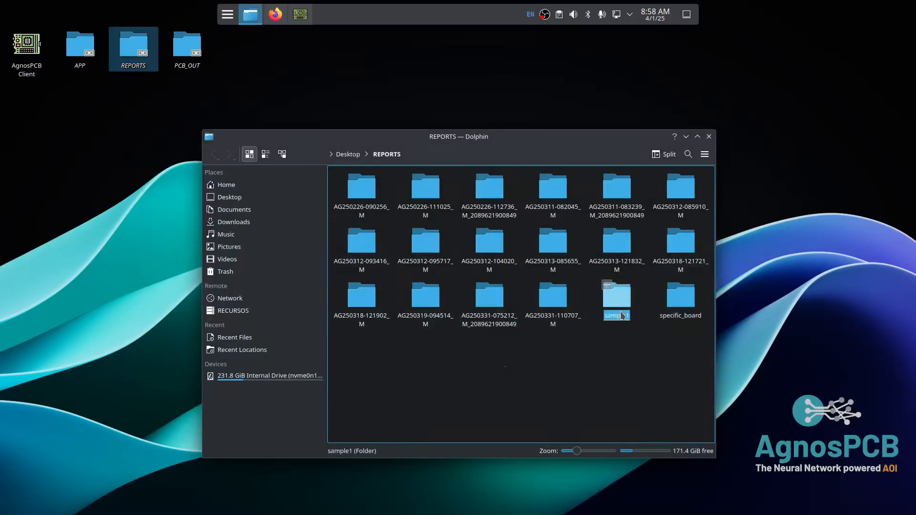
double_click(617, 310)
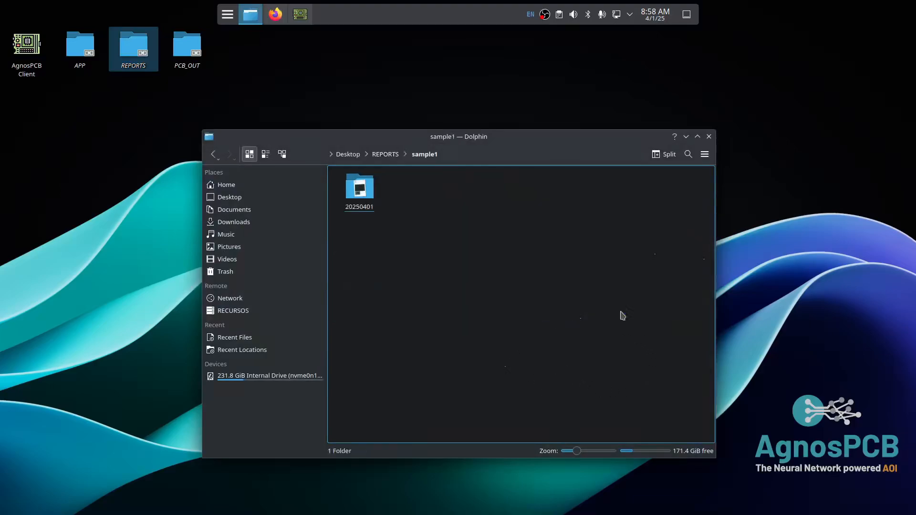
double_click(369, 207)
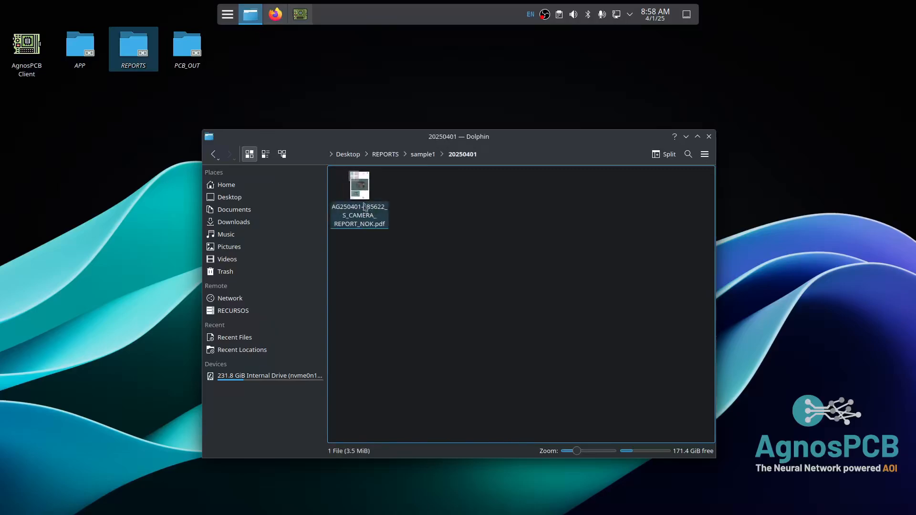
double_click(364, 207)
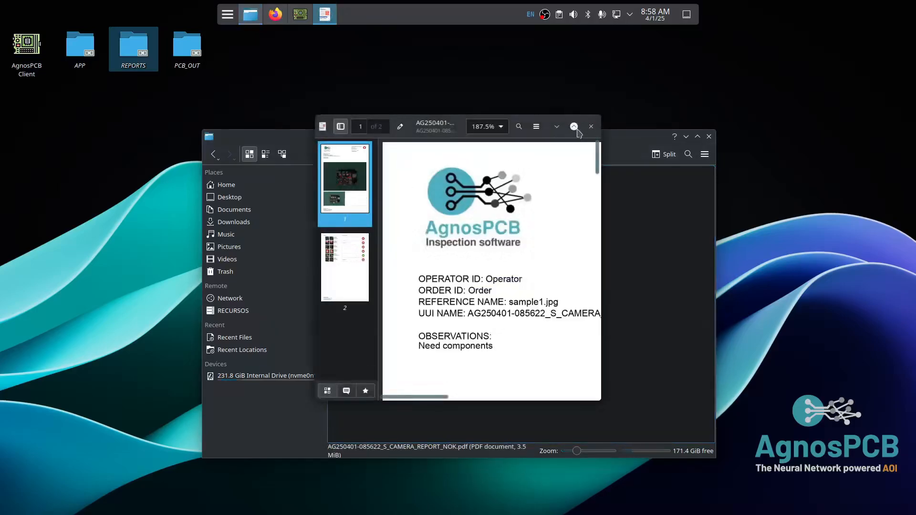
- Maximise Okular and read the report down to the page 2 findings table
click(575, 128)
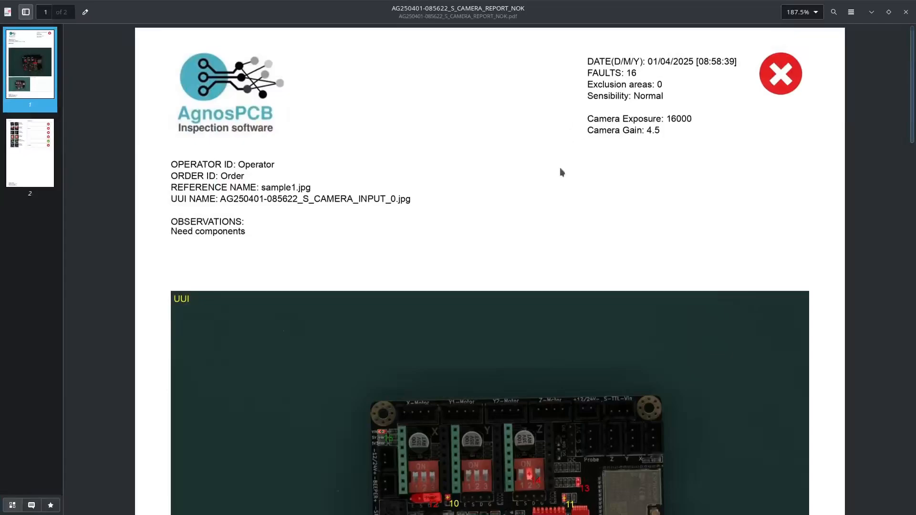
scroll(561, 171, down, 5)
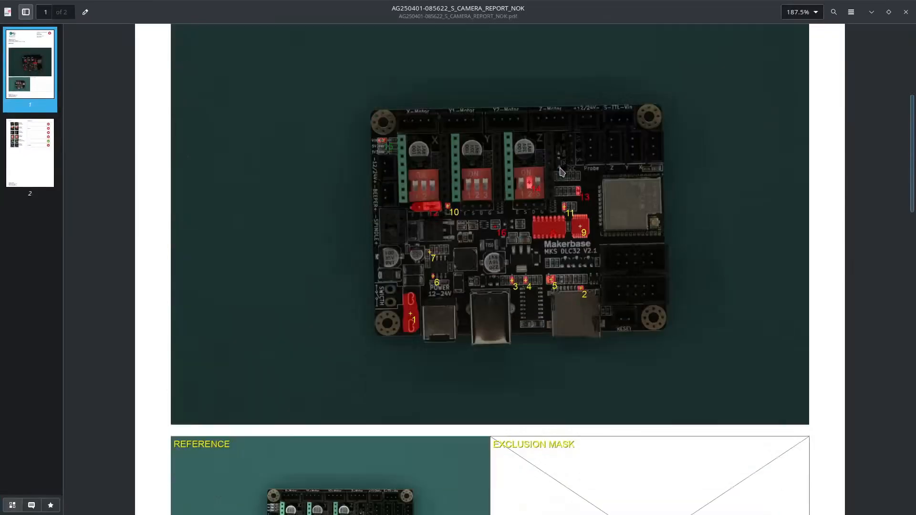
scroll(560, 172, down, 5)
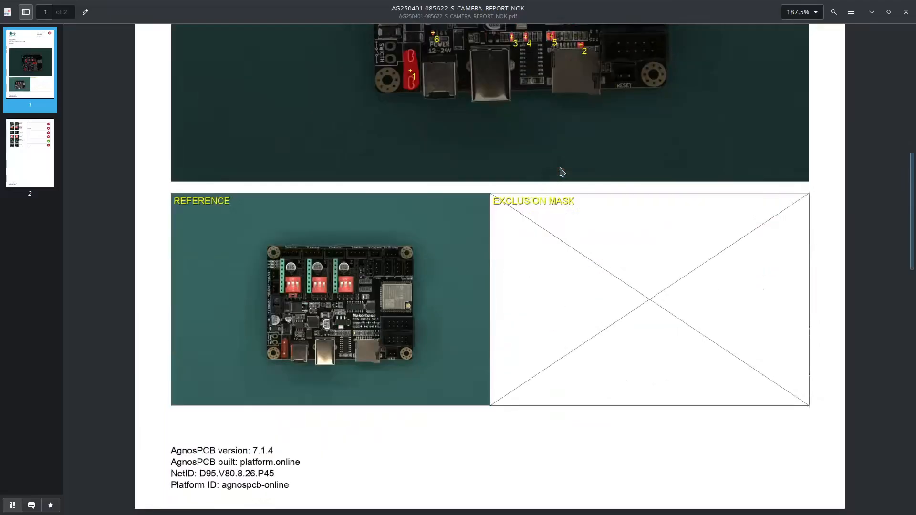
scroll(561, 171, down, 4)
scroll(561, 171, down, 3)
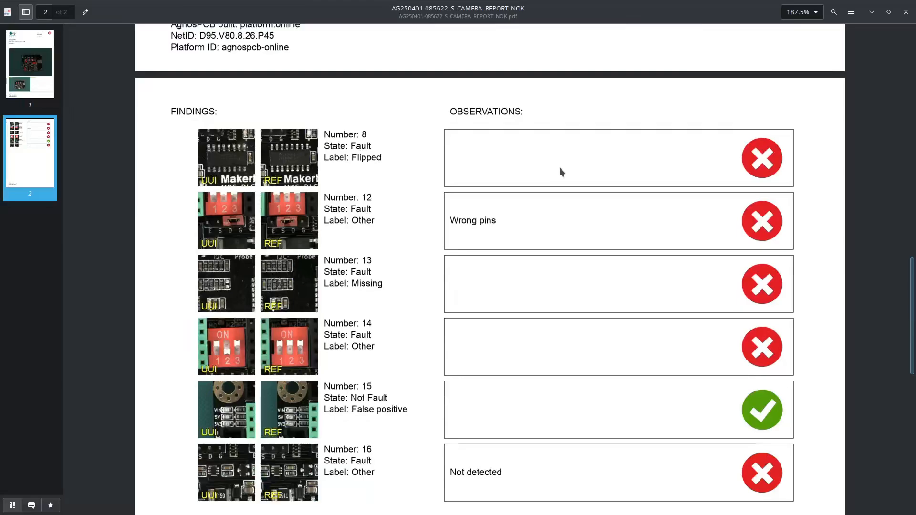
scroll(559, 168, down, 3)
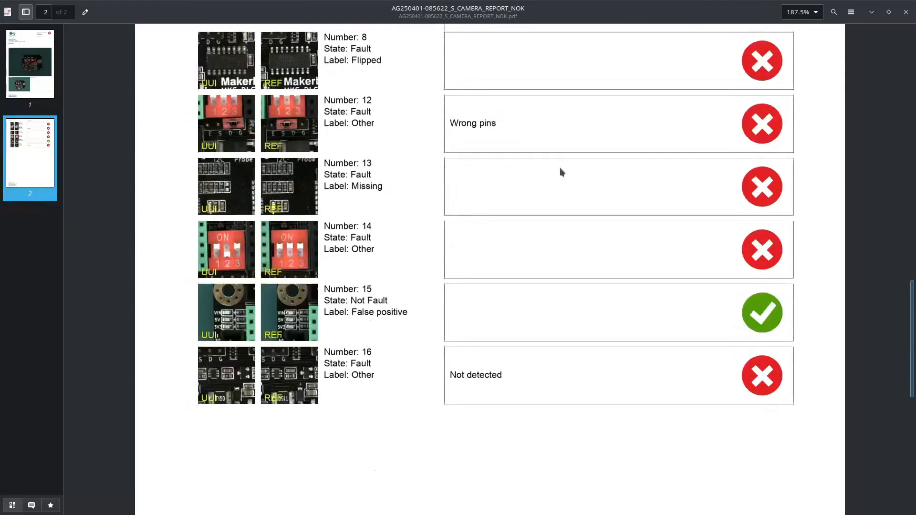
scroll(559, 168, down, 2)
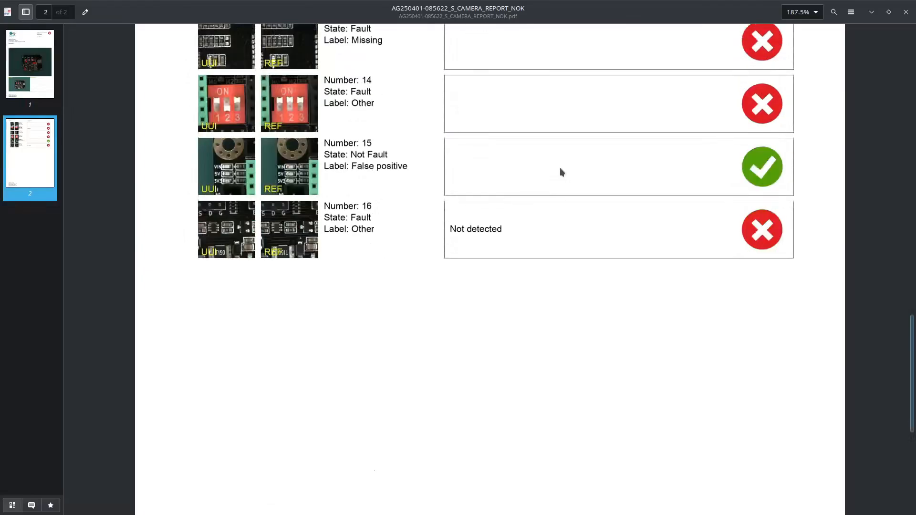
scroll(560, 168, down, 1)
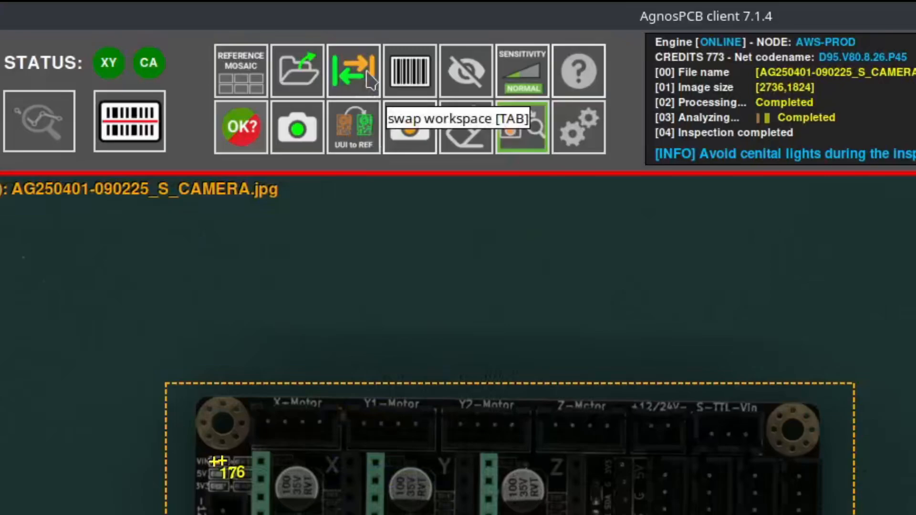
- On the reference image, draw exclusion areas below the first DIP switch, over the Makerbase chip and I2C/Probe area
click(353, 72)
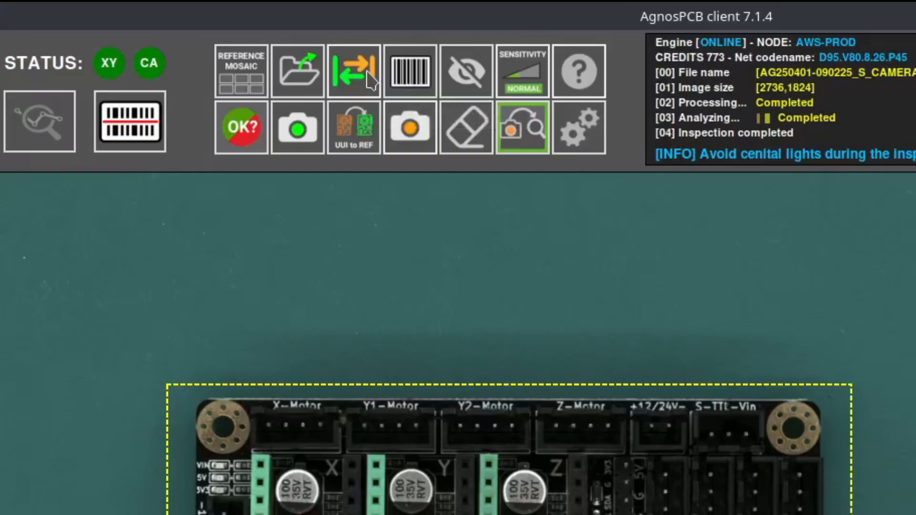
click(466, 79)
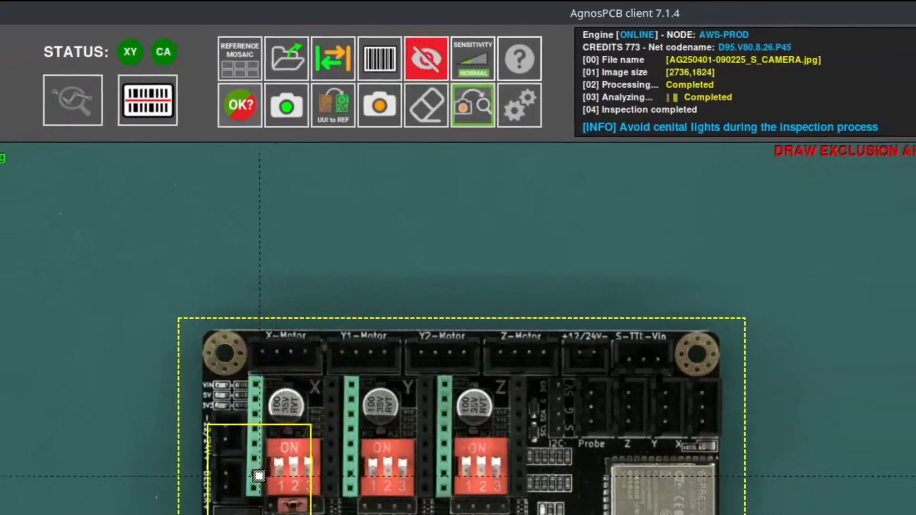
drag(259, 476, 324, 414)
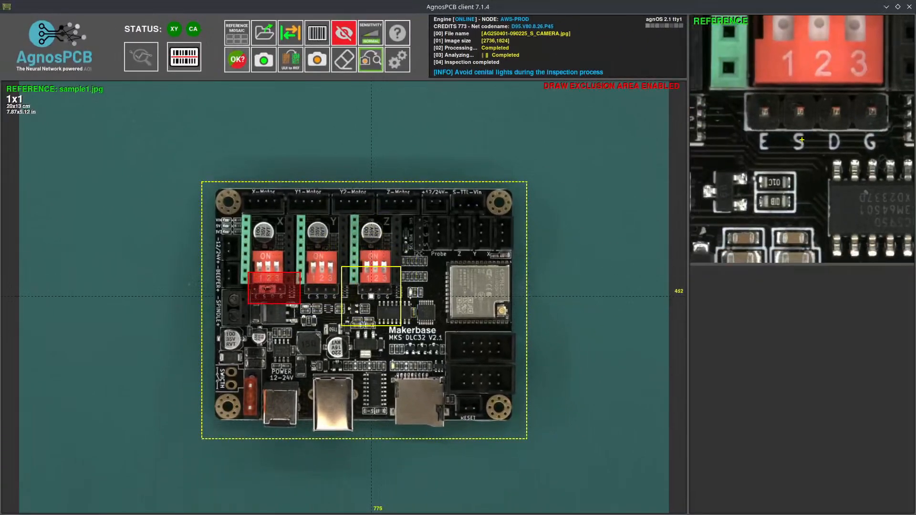
drag(421, 403, 490, 437)
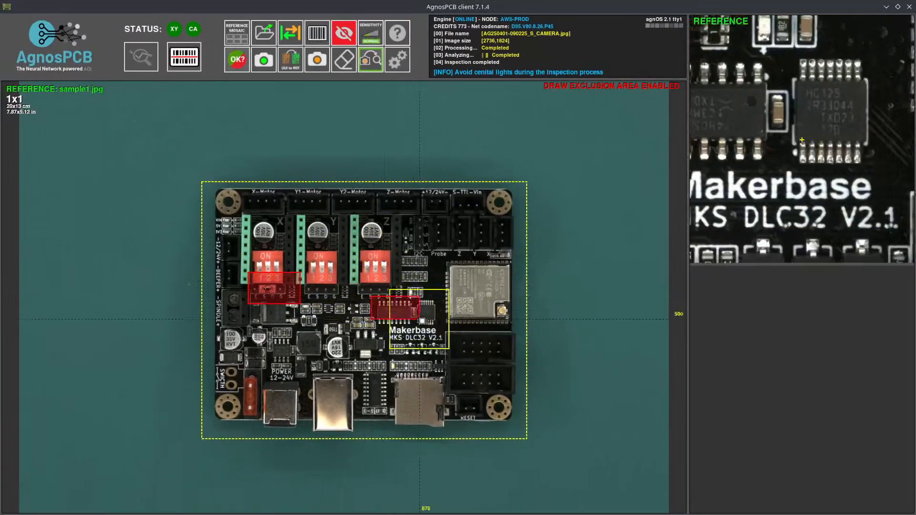
drag(422, 320, 446, 332)
drag(403, 234, 447, 287)
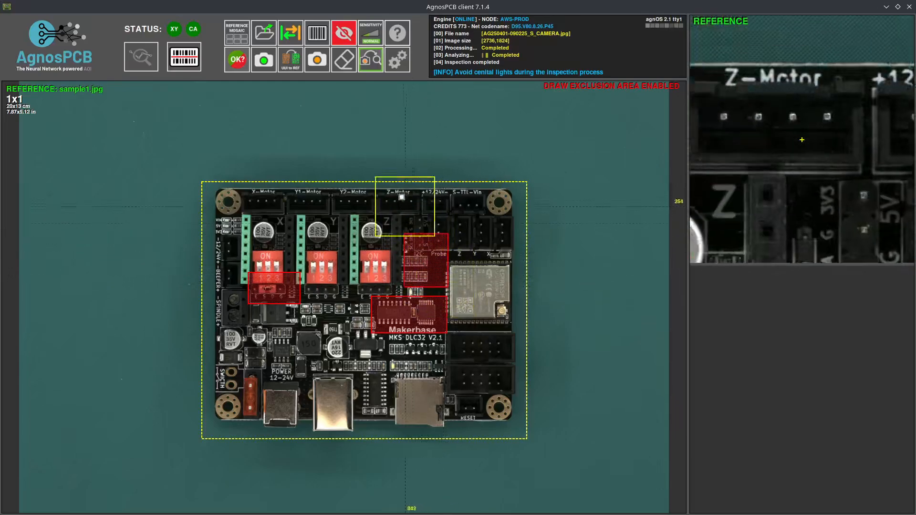
- Remove the I2C/Probe and Makerbase exclusion areas and open the UUI live camera preview
click(345, 62)
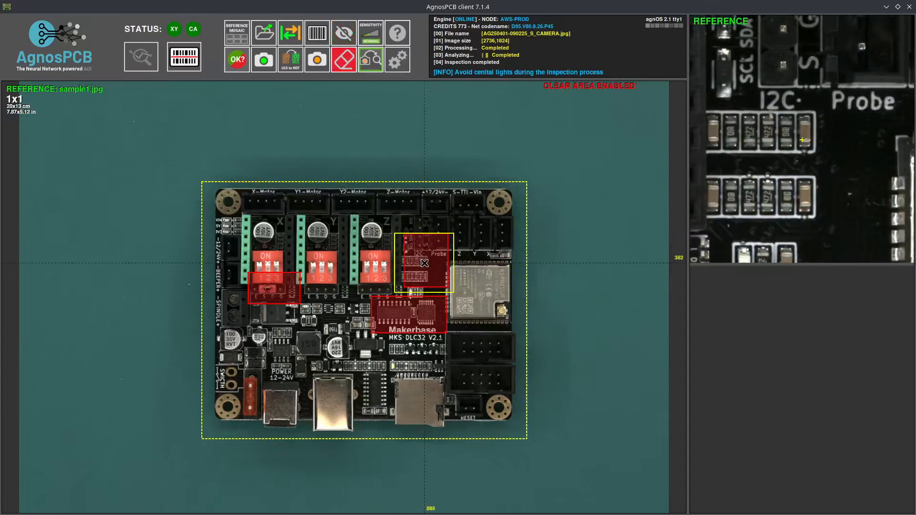
click(424, 263)
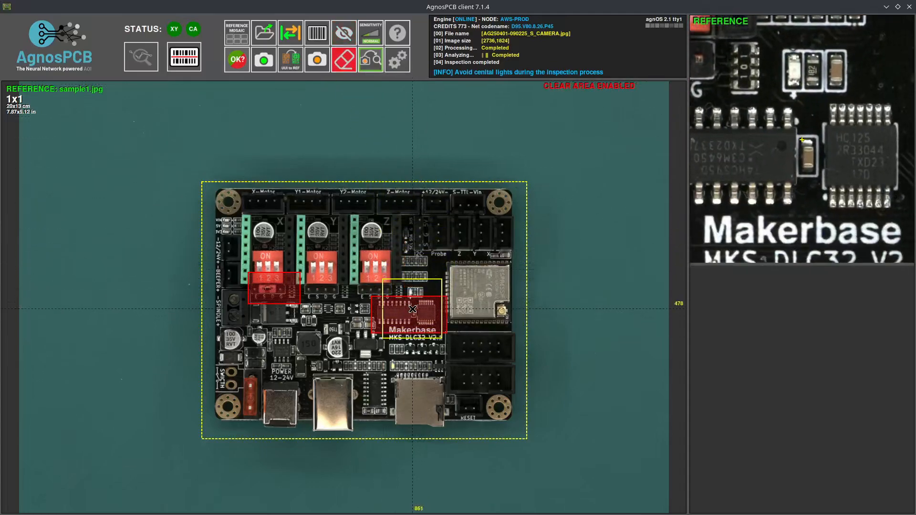
click(412, 309)
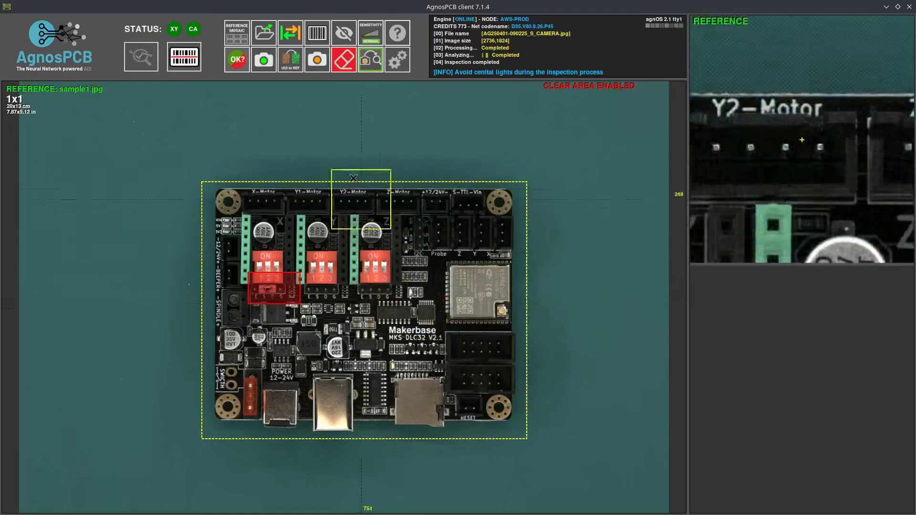
click(318, 61)
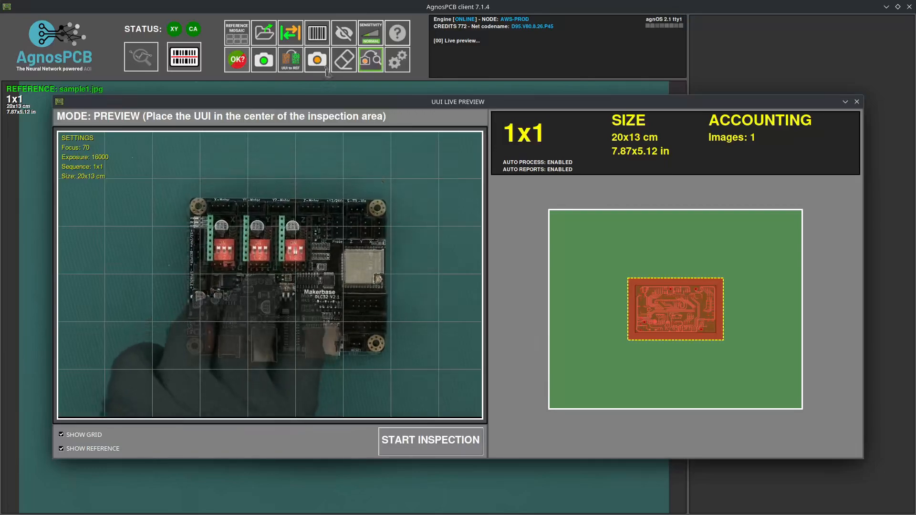
click(443, 445)
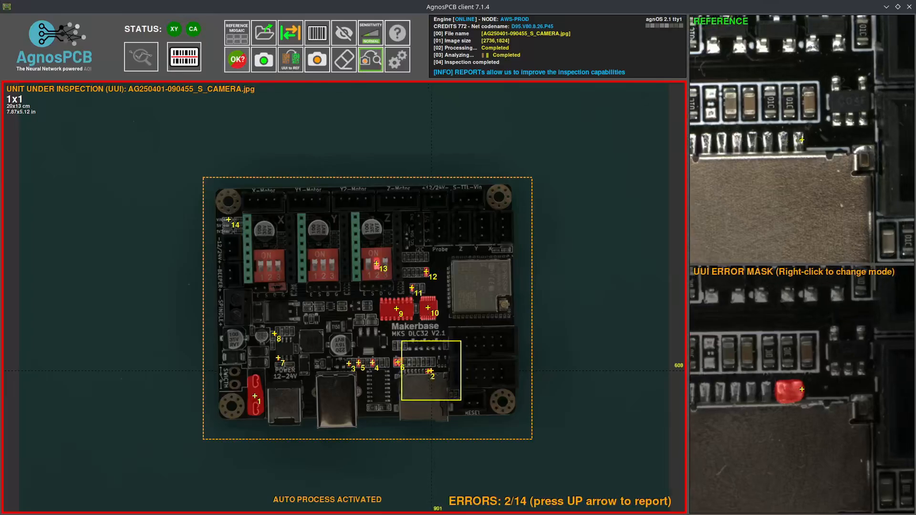
key(Up)
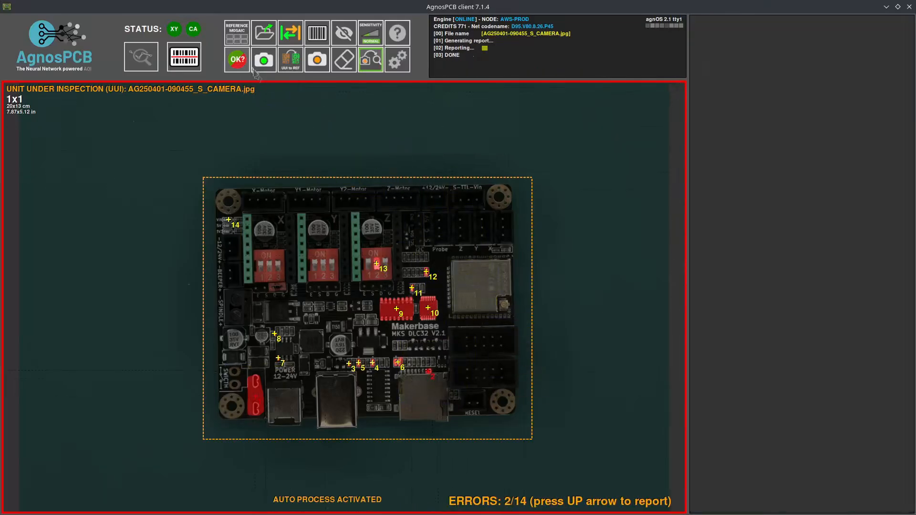
click(238, 62)
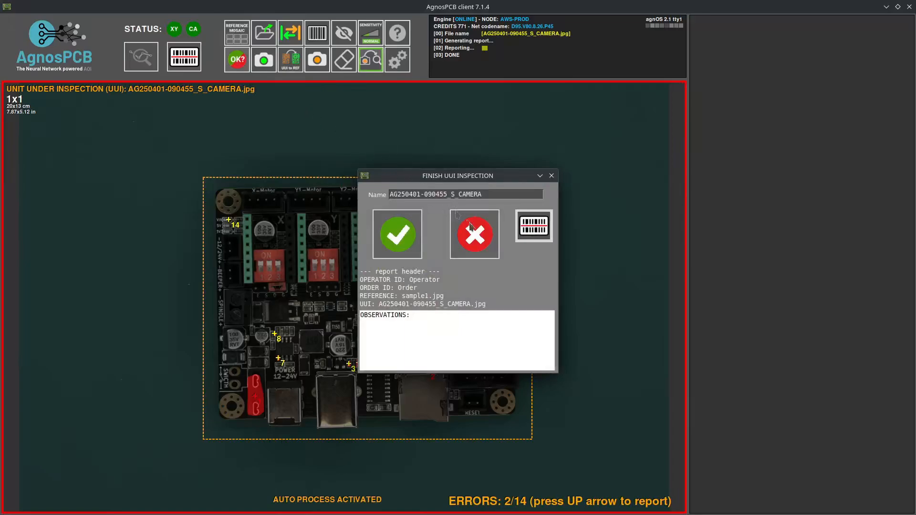
click(483, 242)
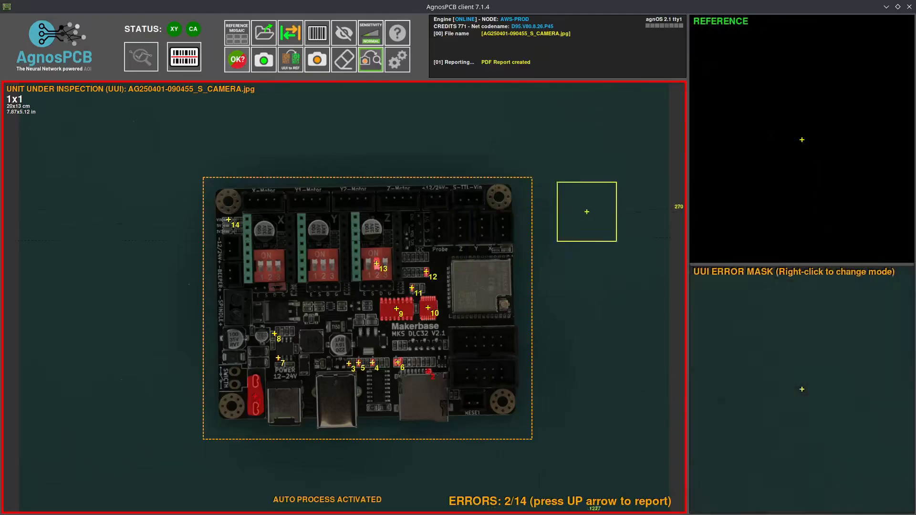
click(886, 7)
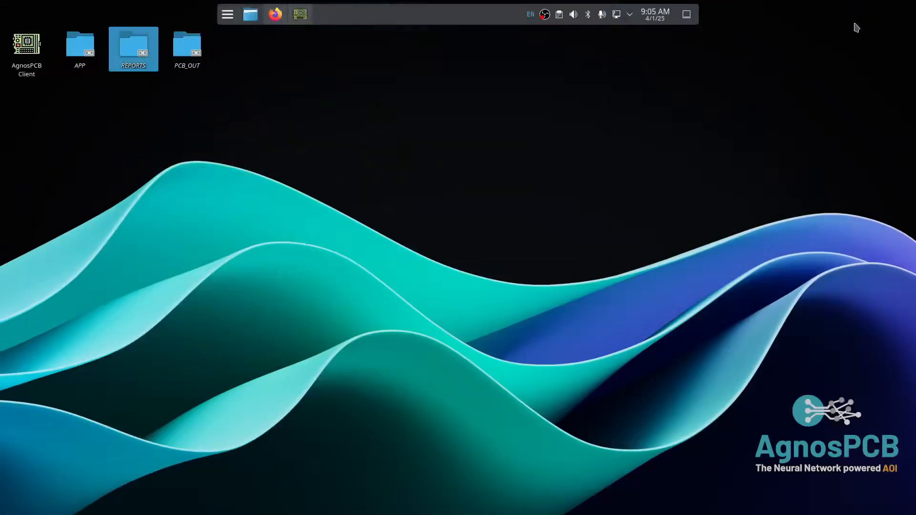
click(141, 49)
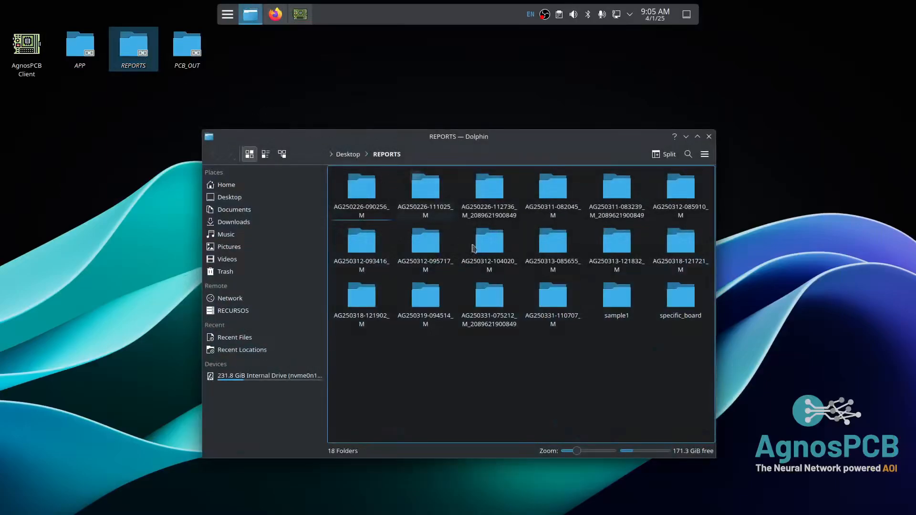
click(620, 305)
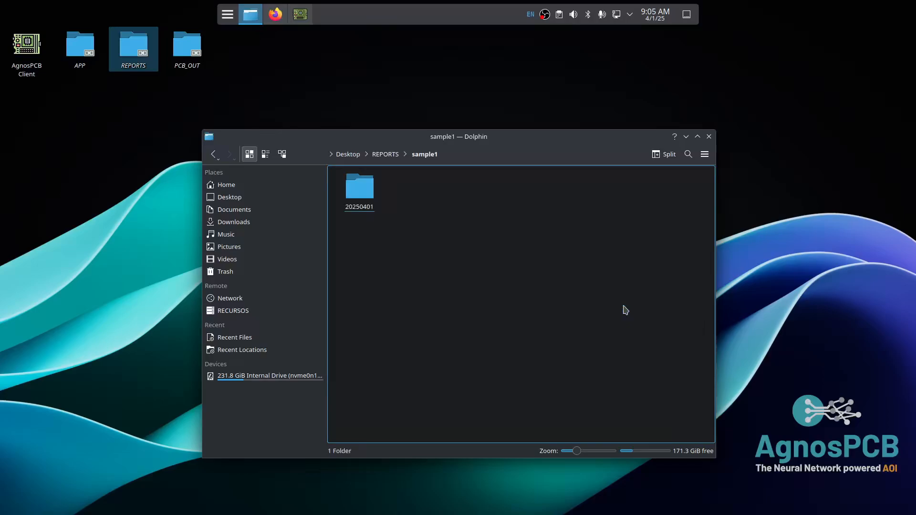
click(360, 191)
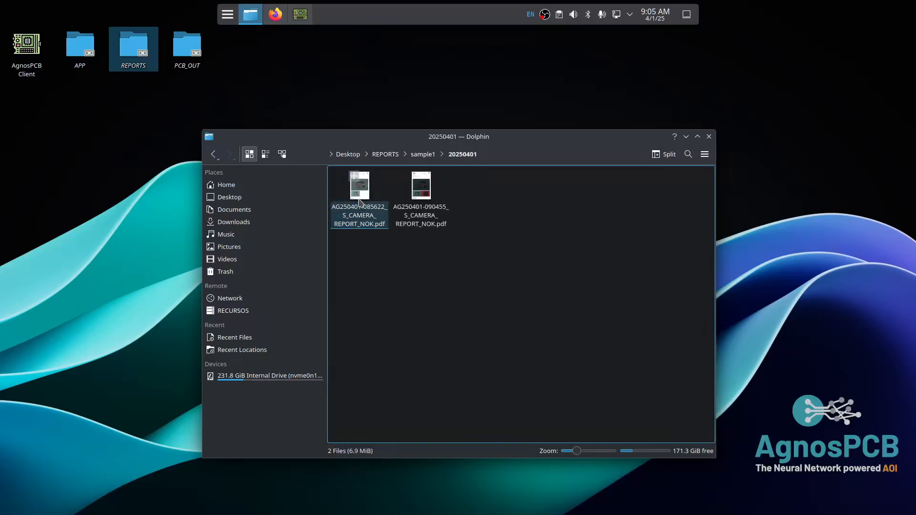
click(427, 216)
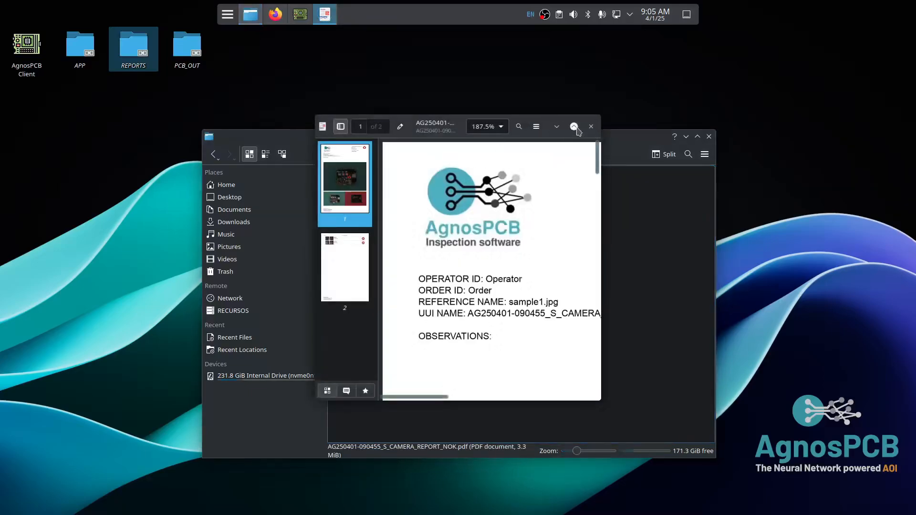
- Maximize the NOK report and scroll through both pages to the reference and exclusion-mask images
click(575, 128)
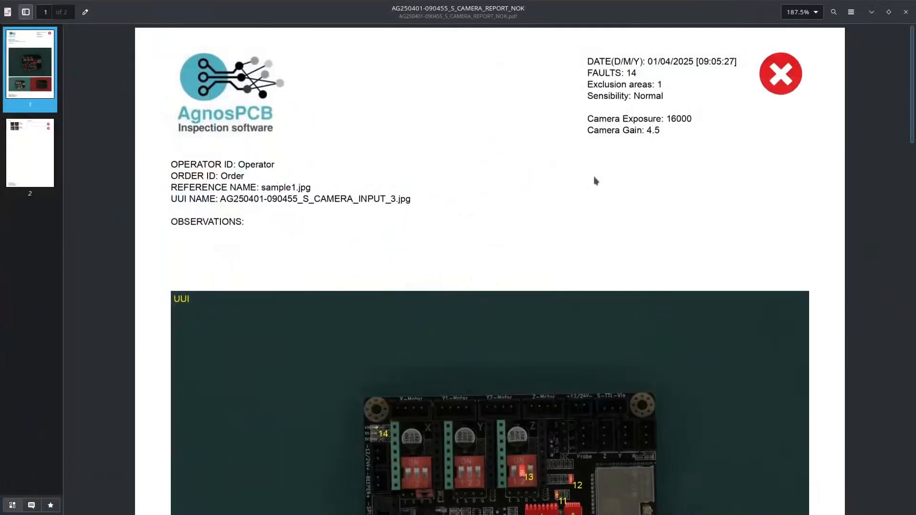
scroll(596, 180, down, 4)
scroll(593, 173, down, 7)
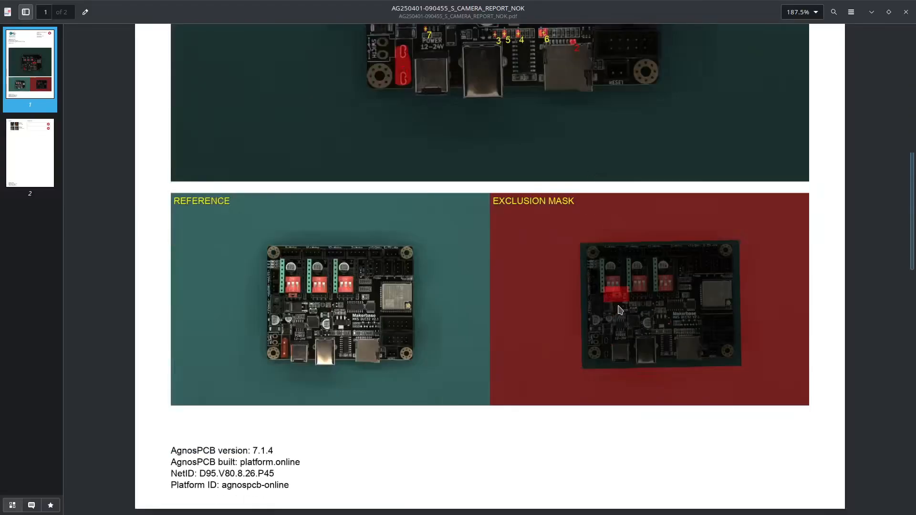
scroll(597, 388, down, 5)
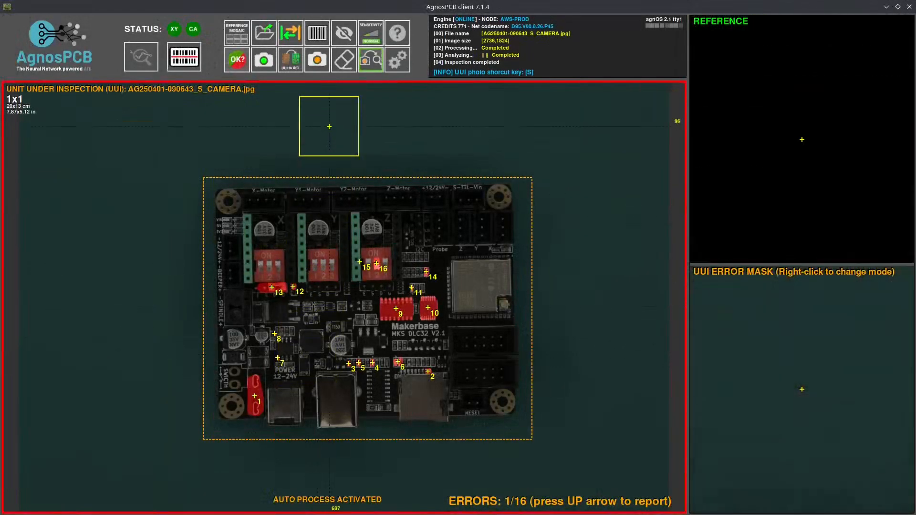
- Show the sample1 reference, outline a new inspection rectangle, and open the live camera preview
click(295, 36)
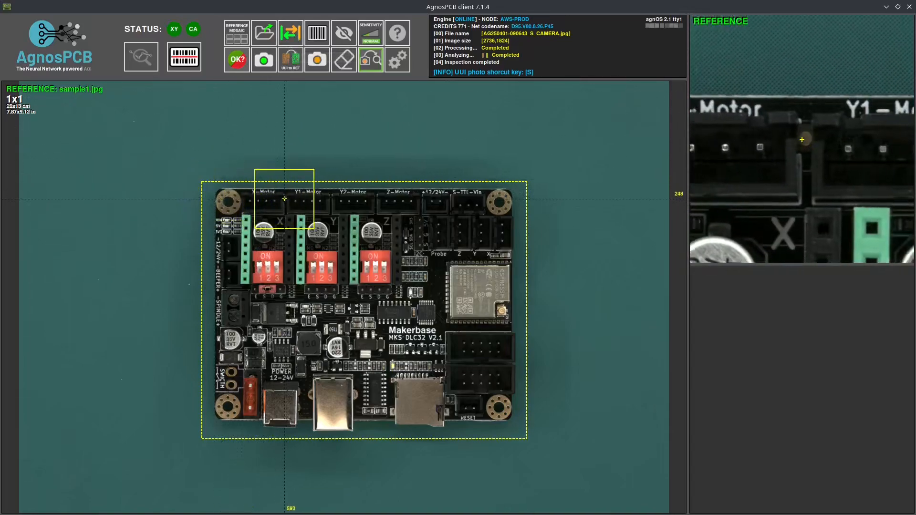
drag(285, 199, 513, 422)
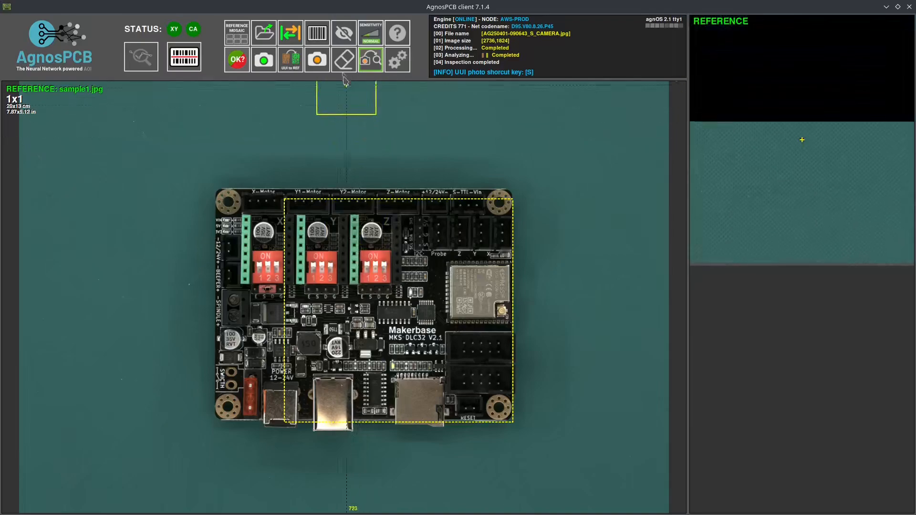
click(317, 58)
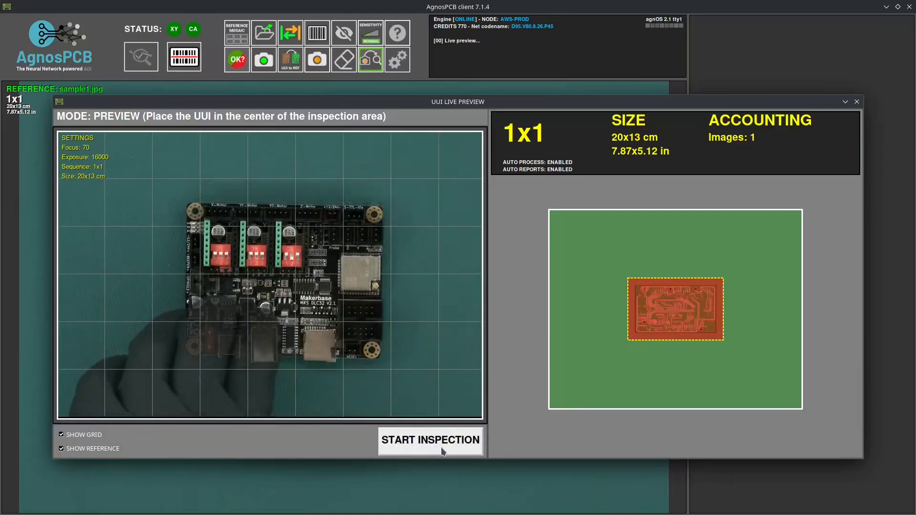
click(444, 452)
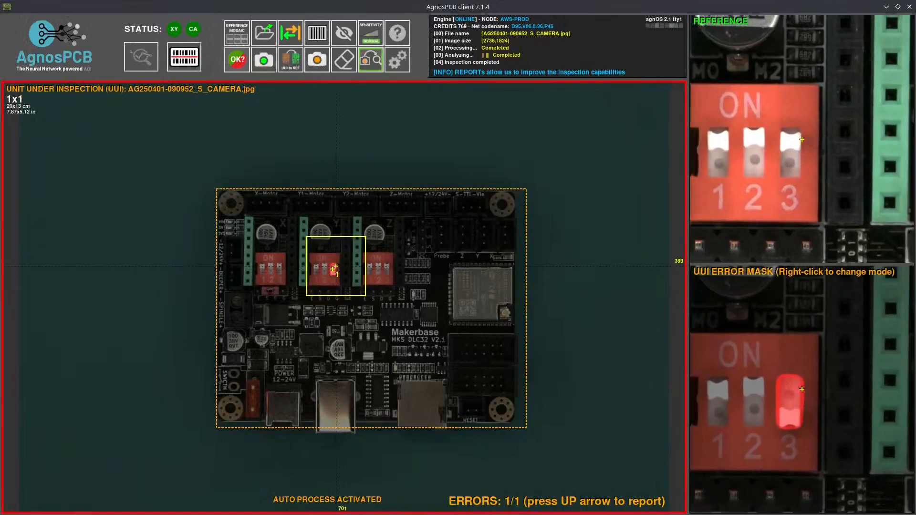
- Store the inspected board as reference sample2.jpg in project slot F2 and load it
click(294, 65)
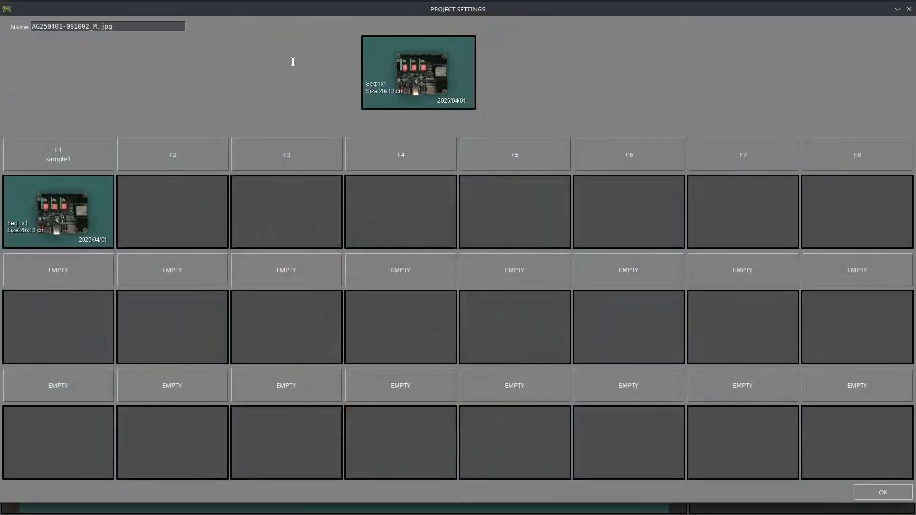
drag(98, 28, 36, 22)
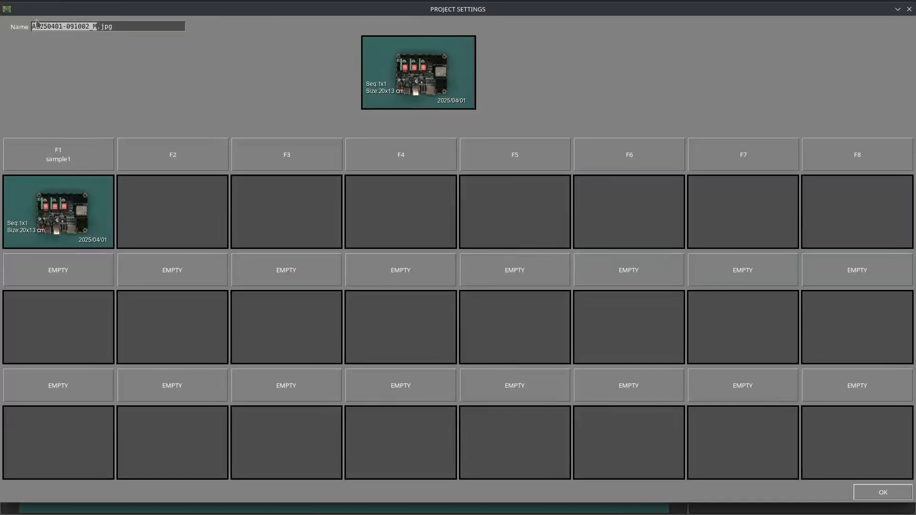
text(sample2)
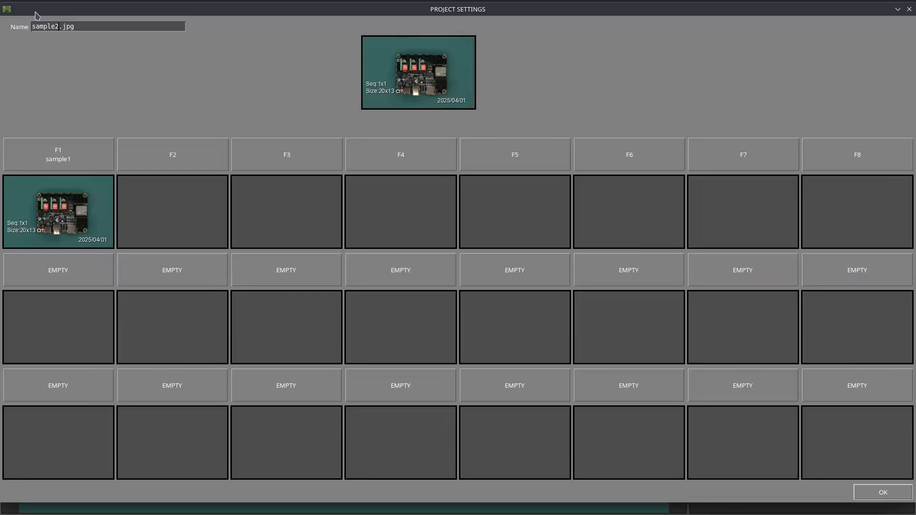
click(163, 142)
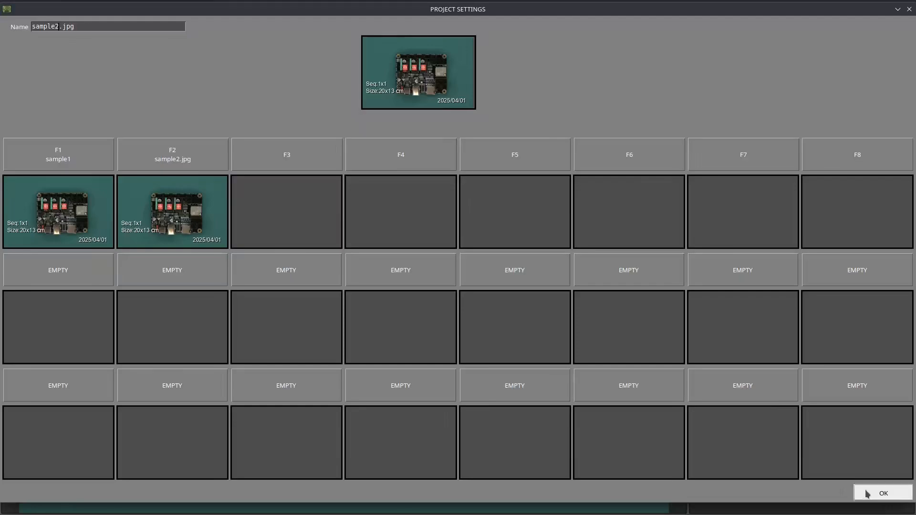
click(883, 492)
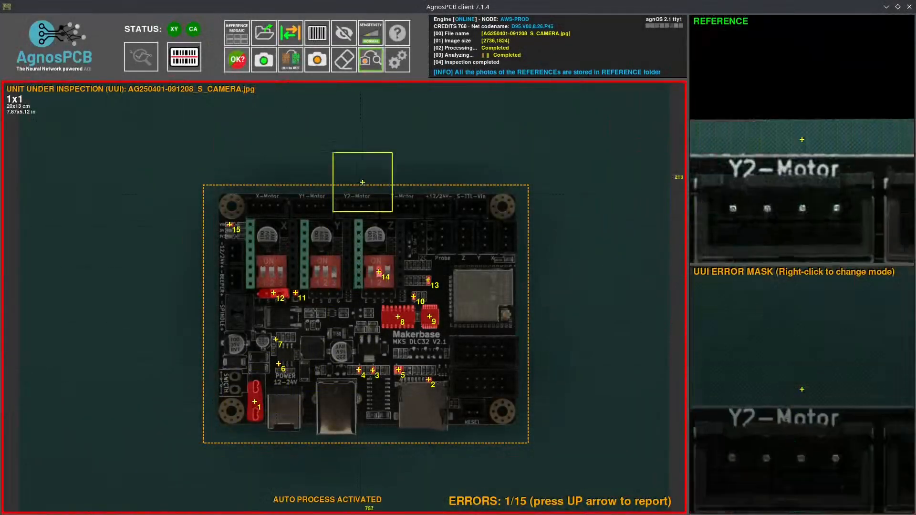
- Cycle sensitivity through High and Very High back to Normal, then disable automatic processing
click(373, 35)
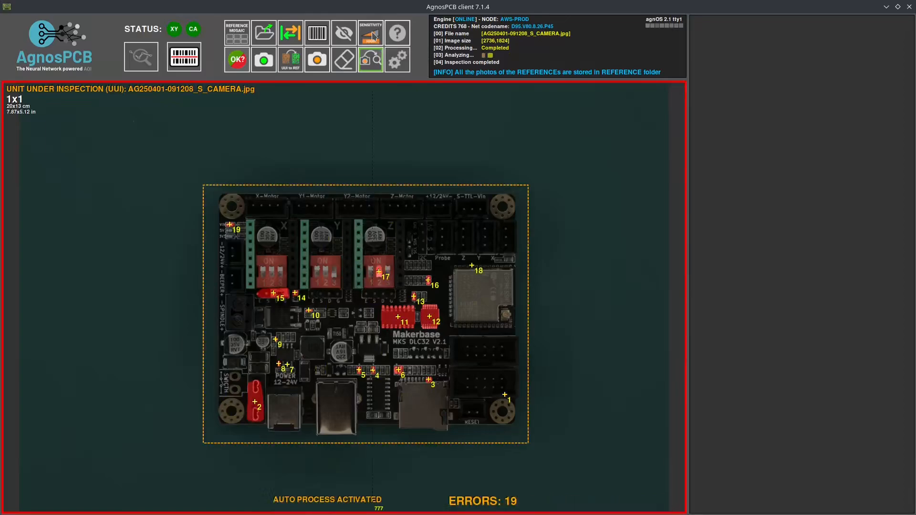
click(373, 36)
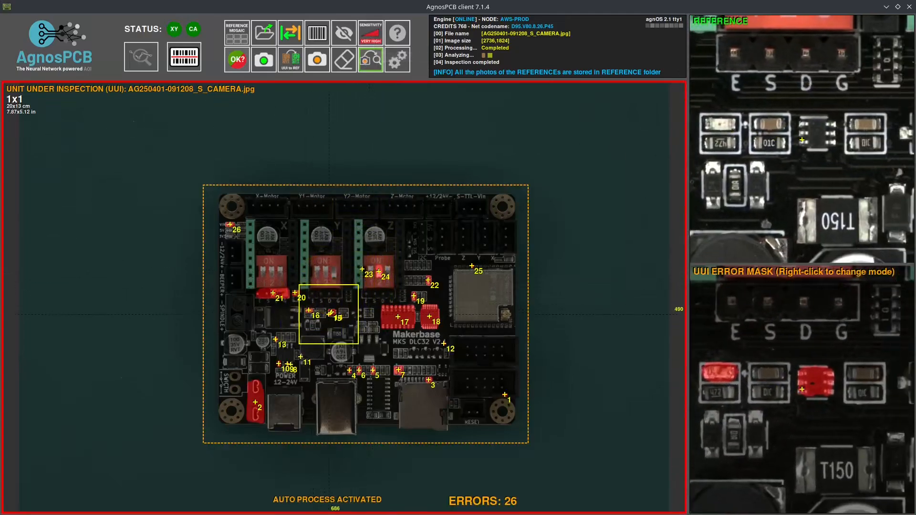
click(371, 34)
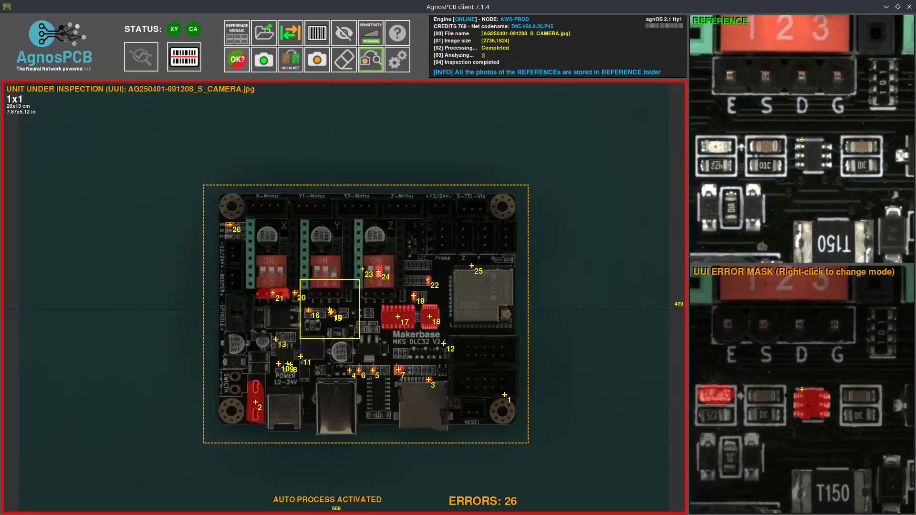
key(s)
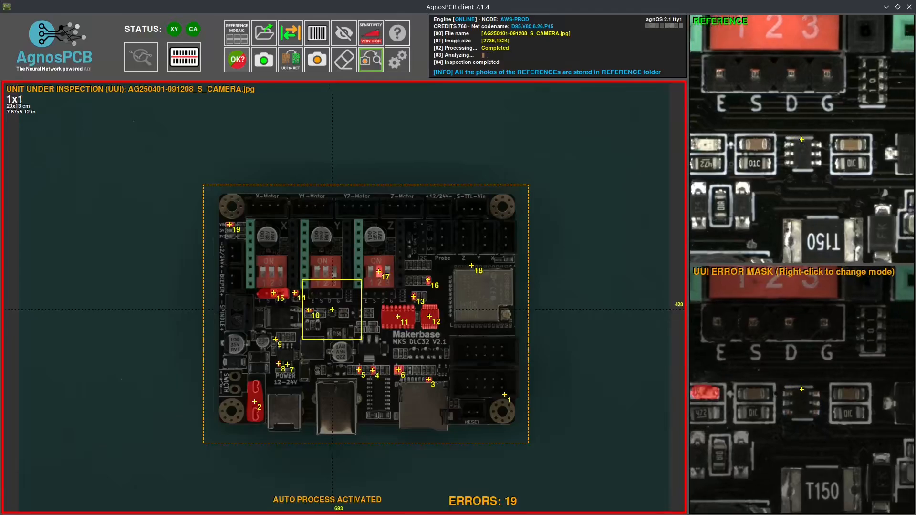
key(s)
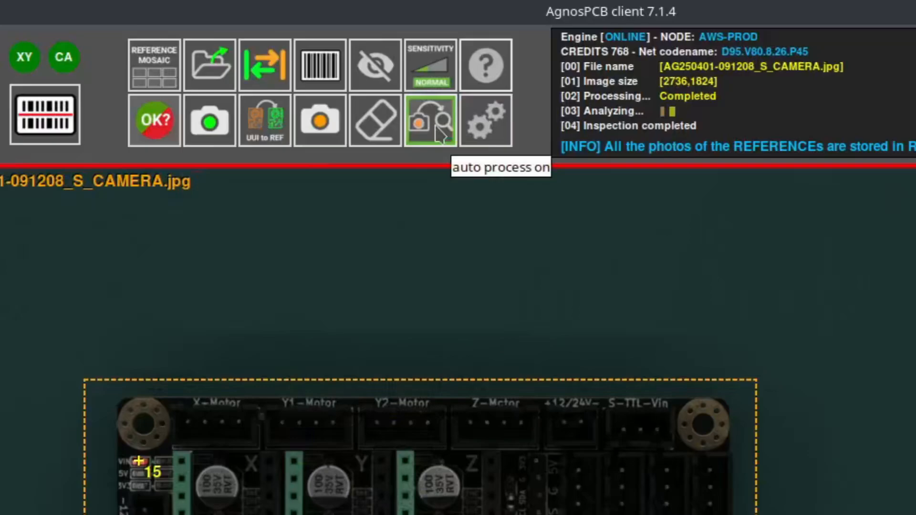
click(428, 123)
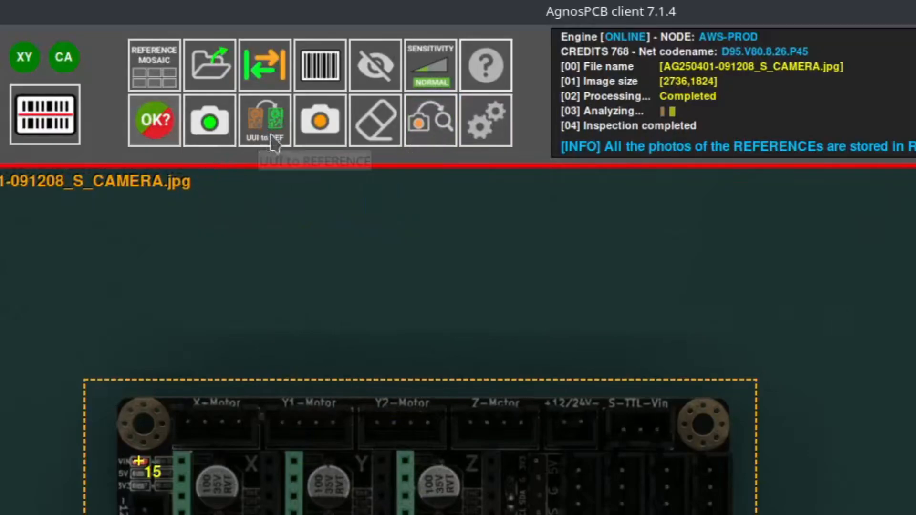
- Photograph a new board from the live preview without automatic inspection
click(315, 126)
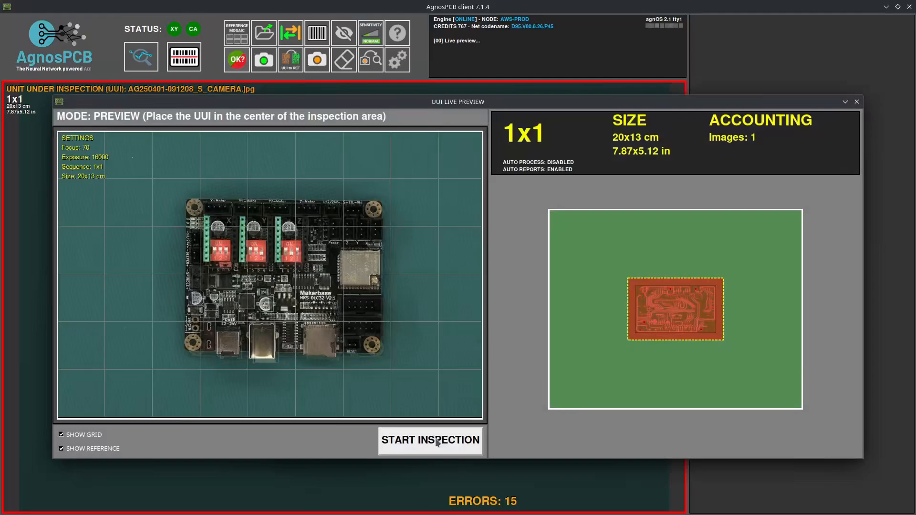
click(436, 441)
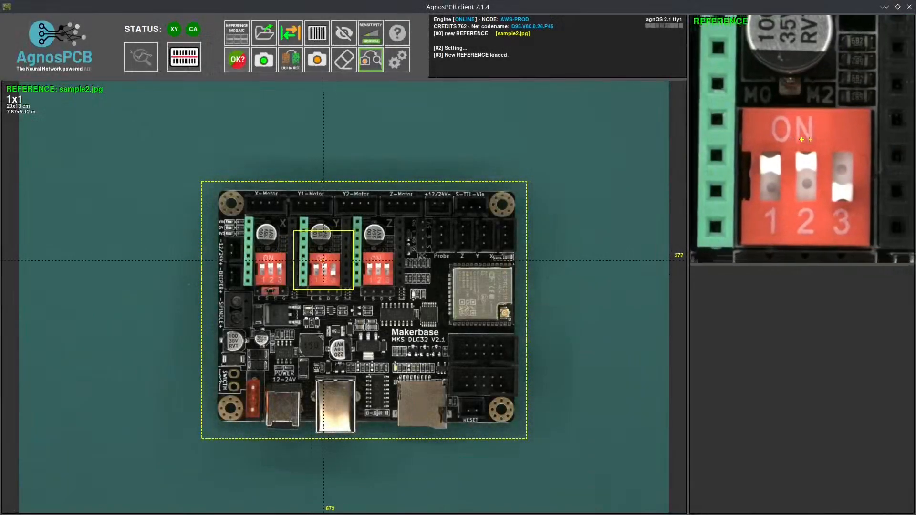
- Open the reference live preview and auto-detect the motherboard as Extra Large 3x3, 47x31 cm
click(264, 61)
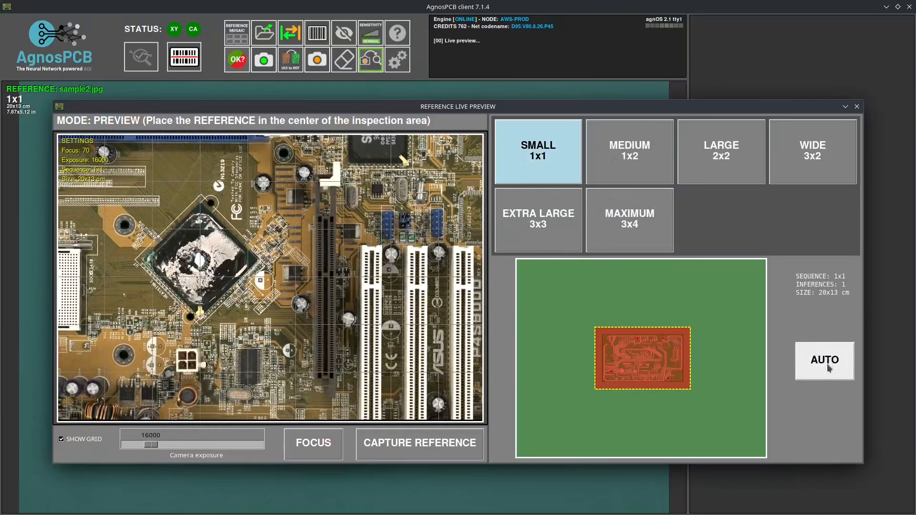
click(818, 377)
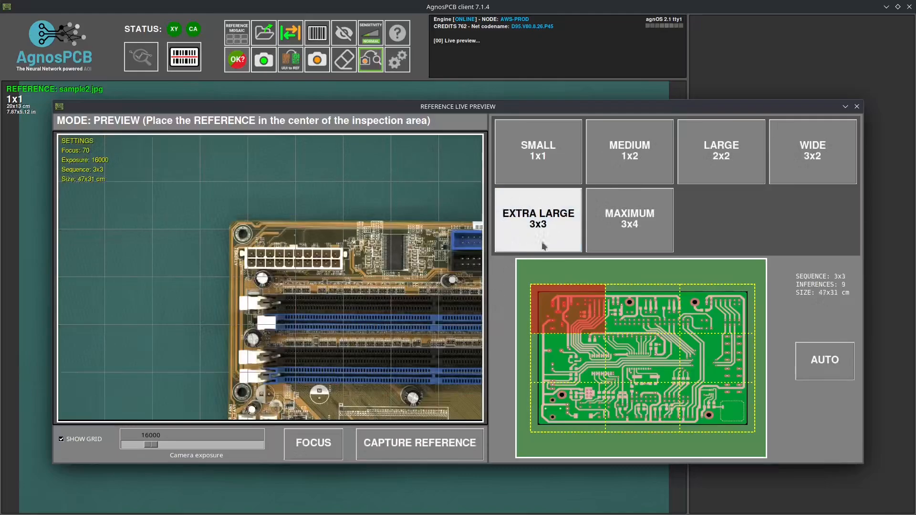
- Preview the 3x3 tiles, focus the 47x31 cm motherboard, and capture it as a reference
click(656, 330)
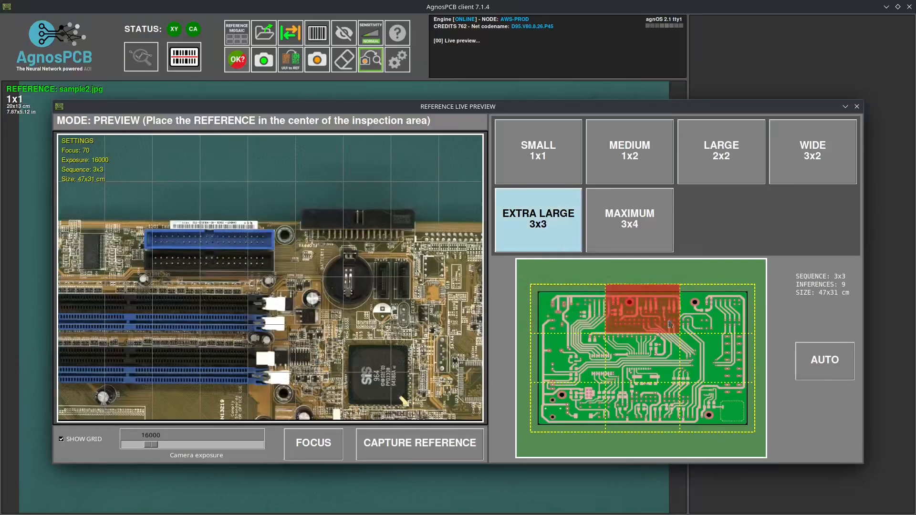
click(703, 325)
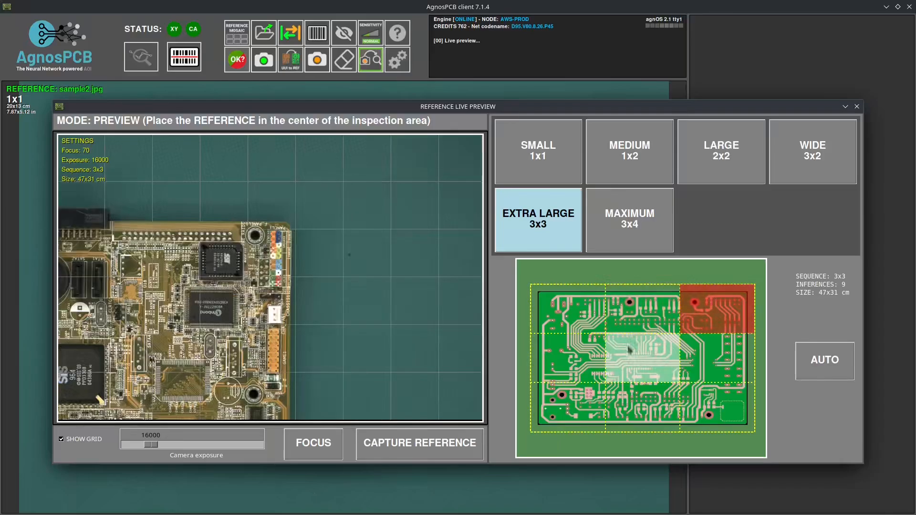
click(628, 355)
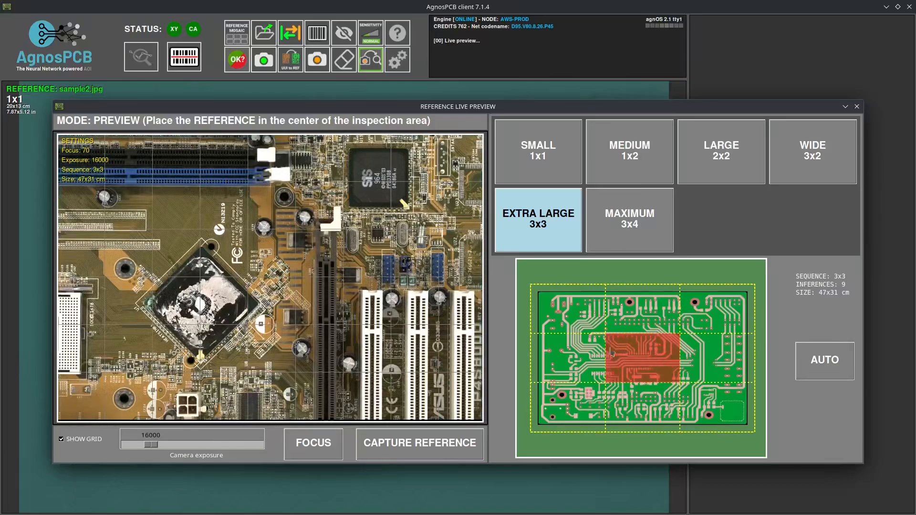
click(313, 445)
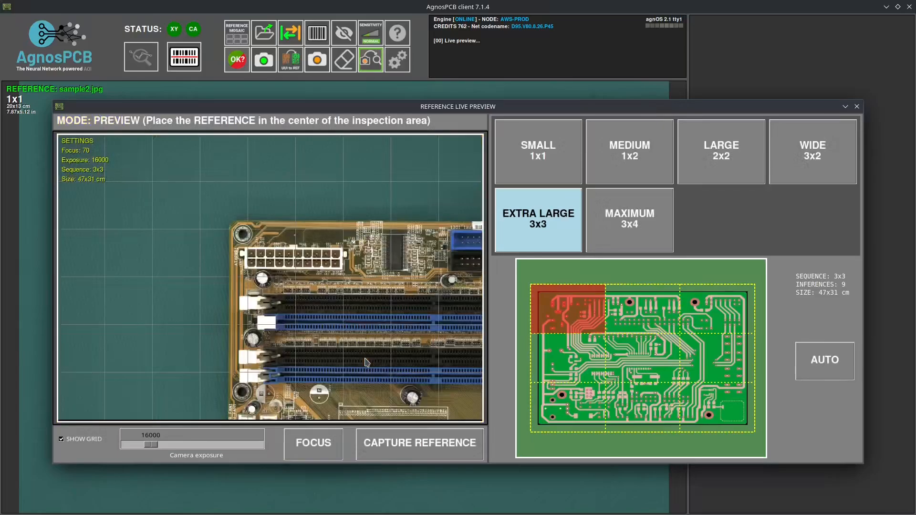
click(426, 445)
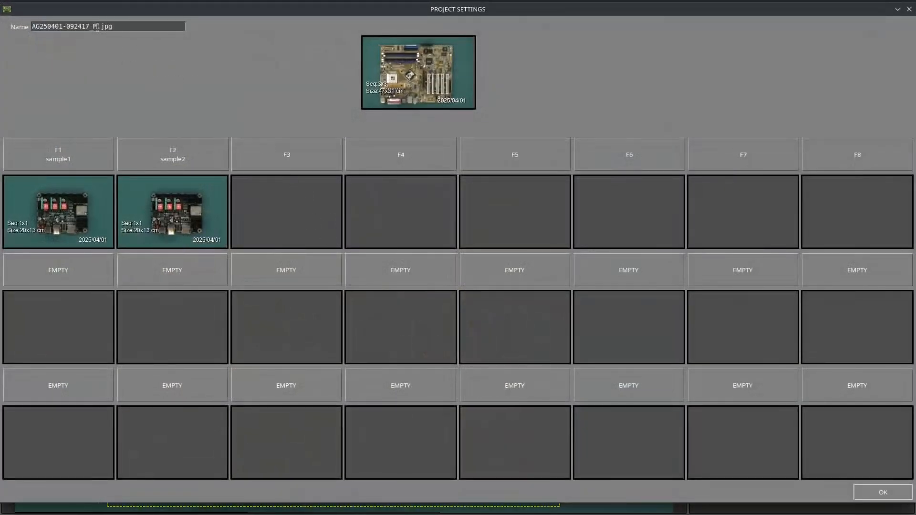
- Save the capture as sample3.jpg in slot F3, then start the UUI live preview
drag(98, 27, 7, 31)
text(sa)
text(mpl3)
text(e3)
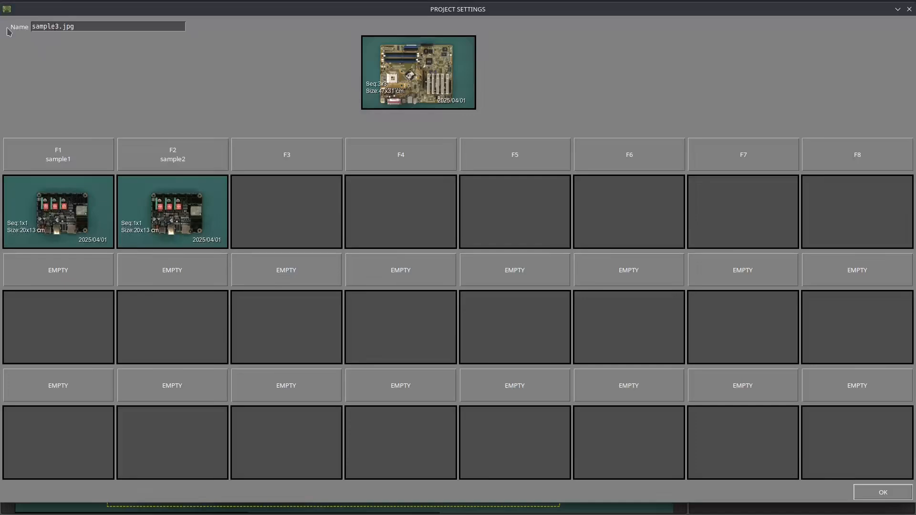
click(279, 170)
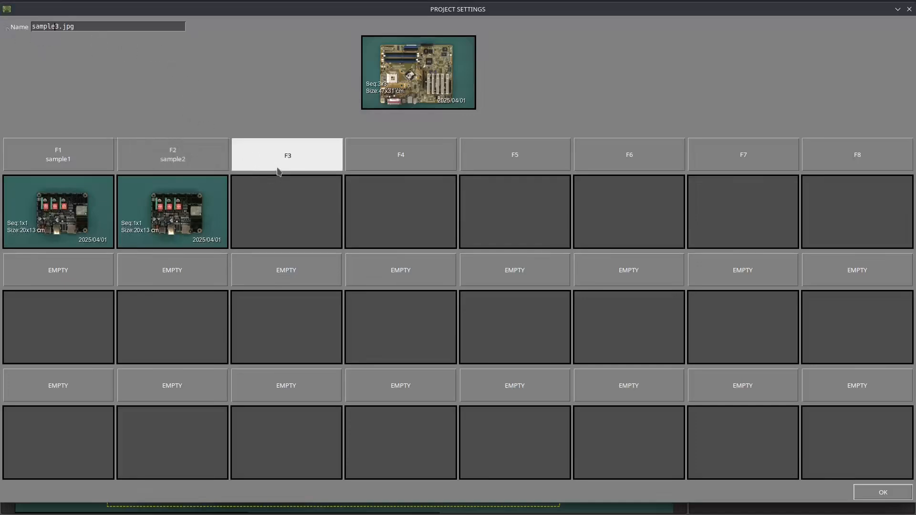
click(882, 493)
click(318, 61)
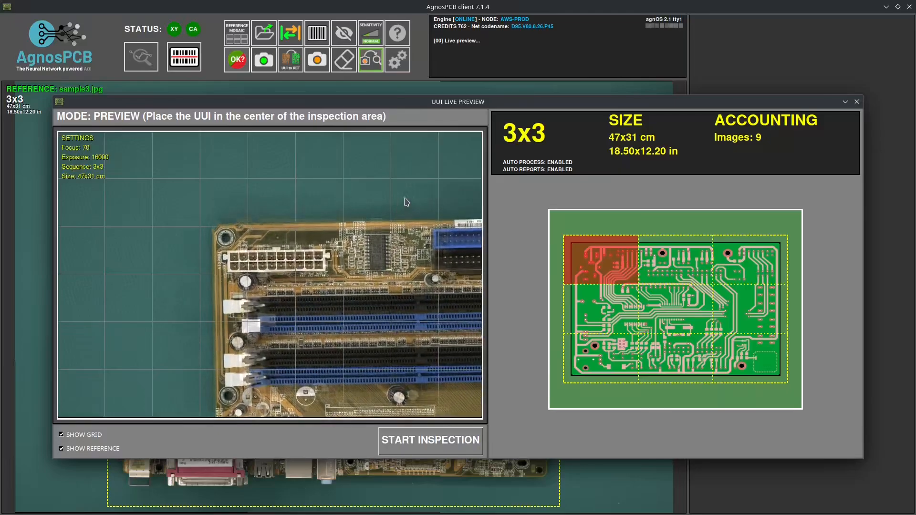
- Inspect the motherboard's top-right tile against sample3, flagging 4 errors
click(754, 267)
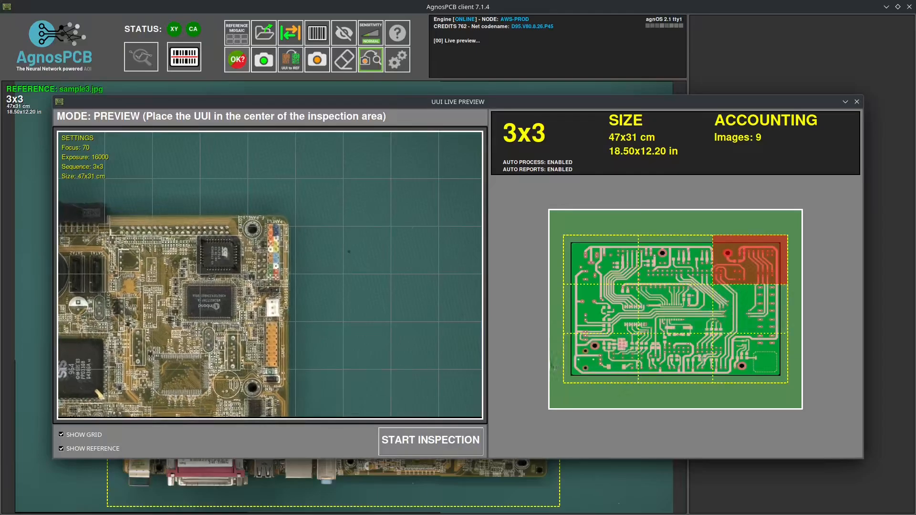
click(457, 441)
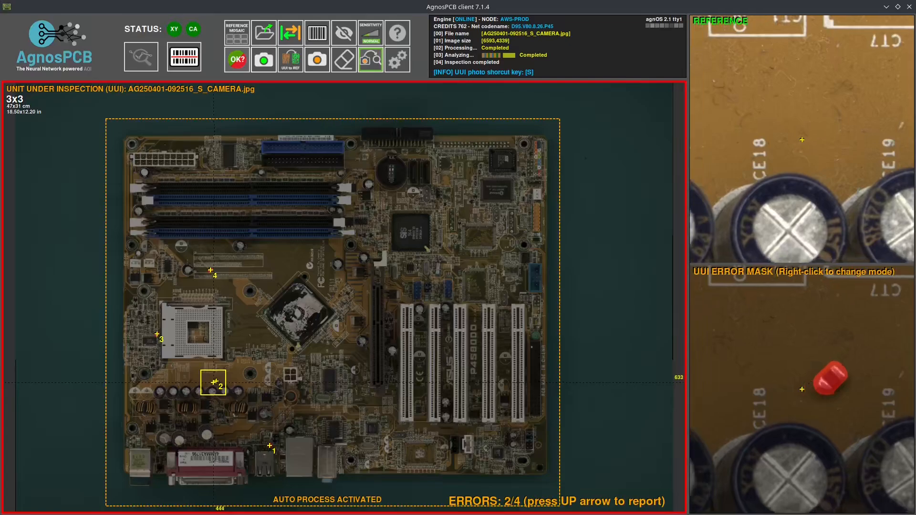
- Report error 2 with the fault label Misplaced/Wrong
key(Right)
key(Left)
key(Up)
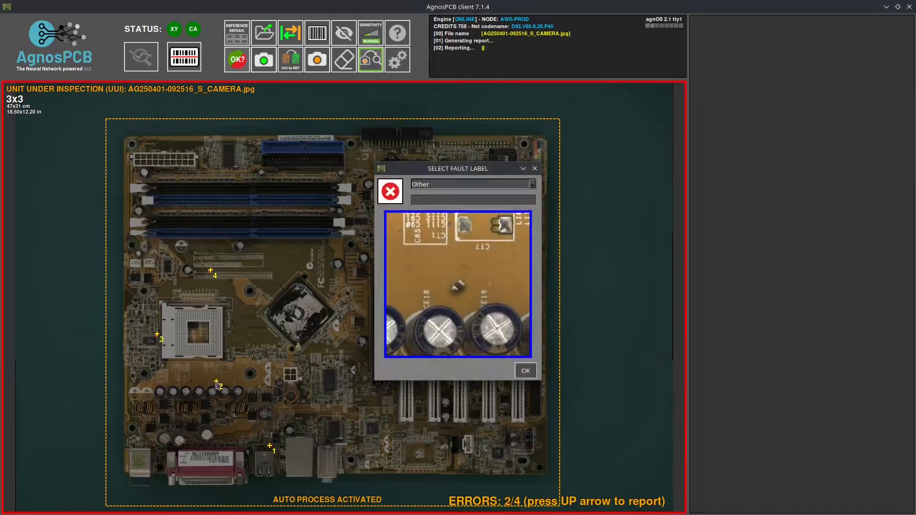
click(444, 184)
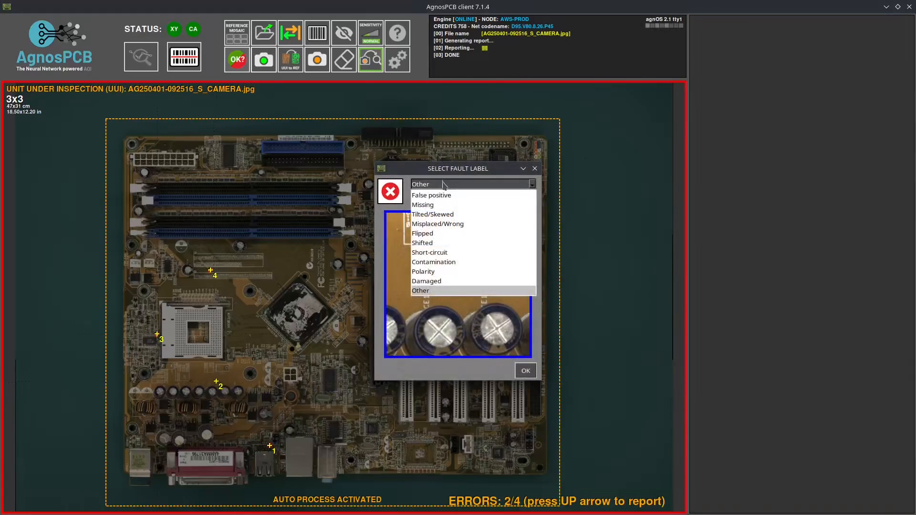
click(444, 224)
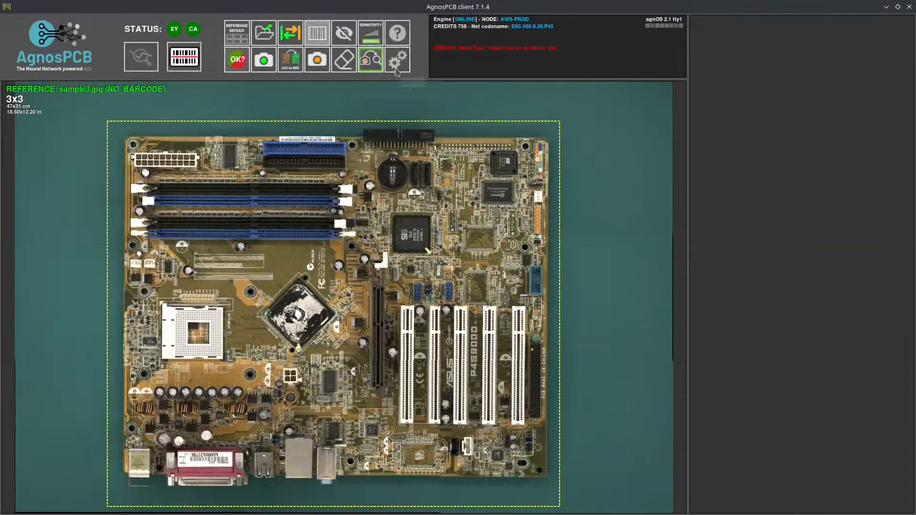
- Turn on 'use barcodes' in Settings and open the Reference Live Preview
click(398, 67)
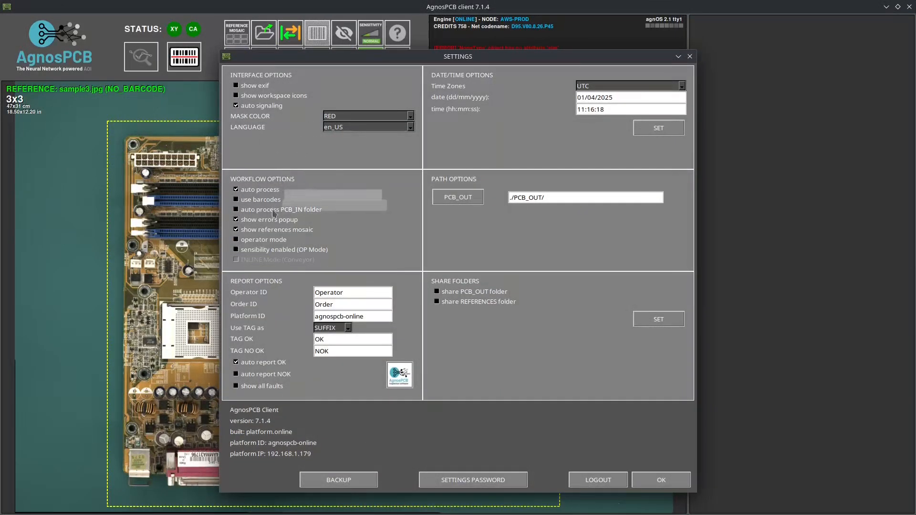
click(266, 201)
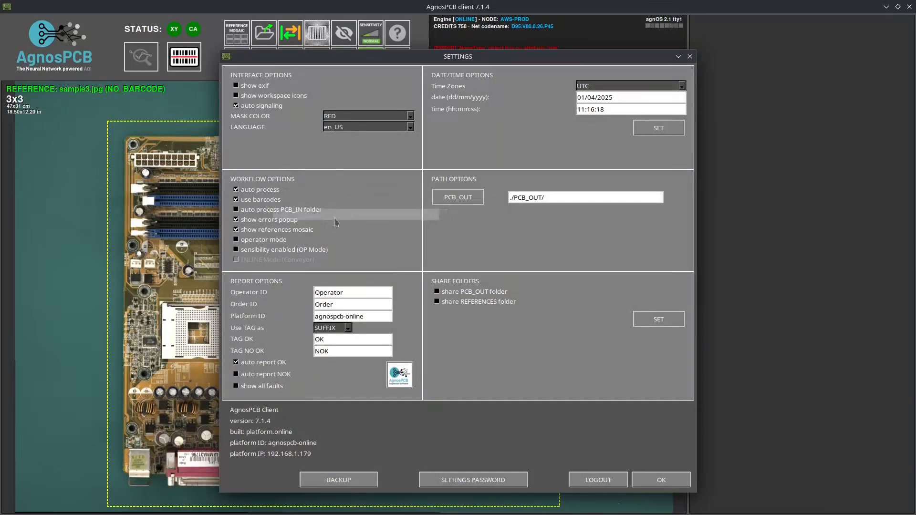
click(661, 480)
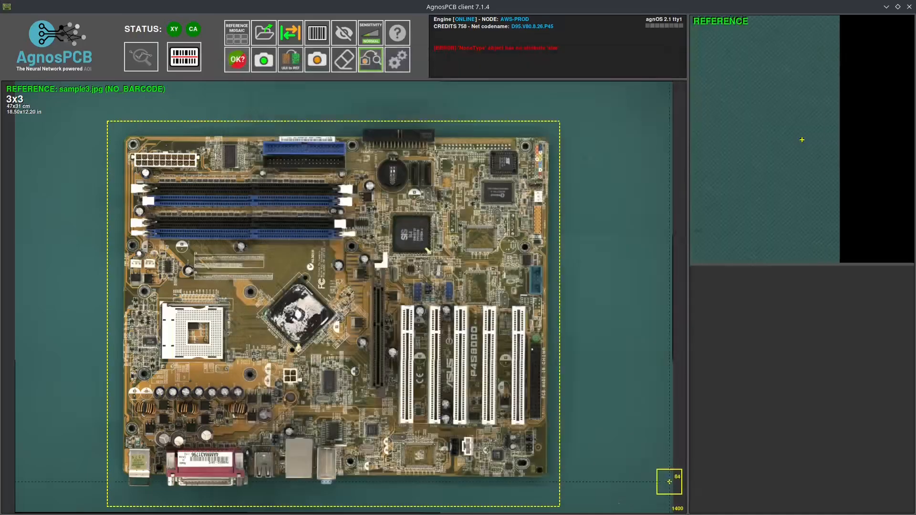
click(263, 61)
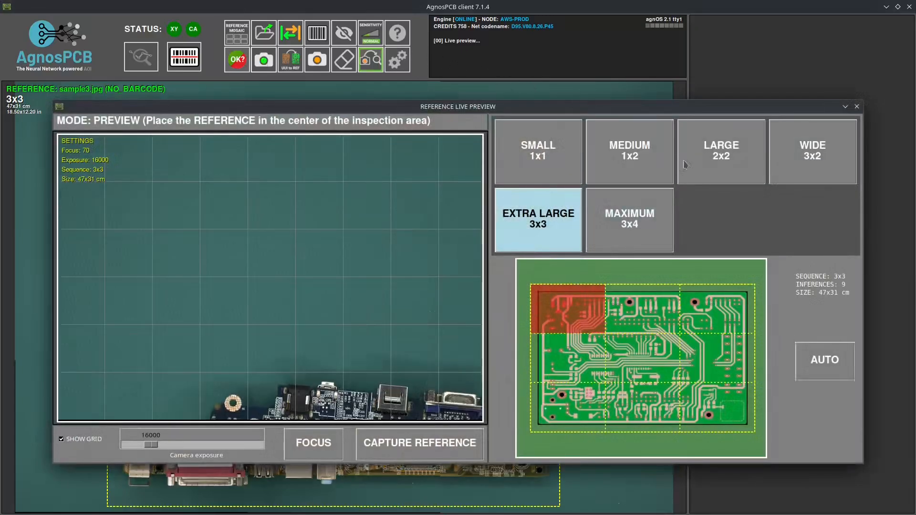
- Focus and capture the blue board at LARGE 2x2 (34x22 cm) size
click(726, 162)
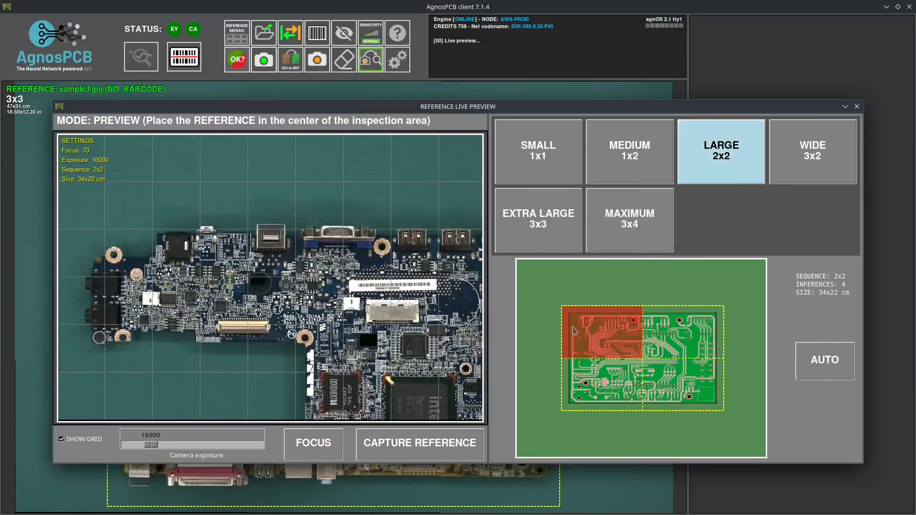
click(462, 440)
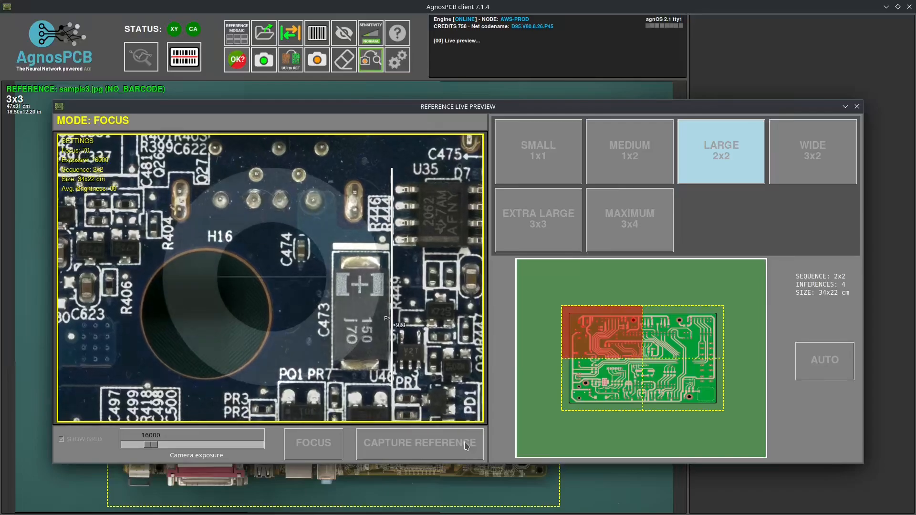
click(466, 446)
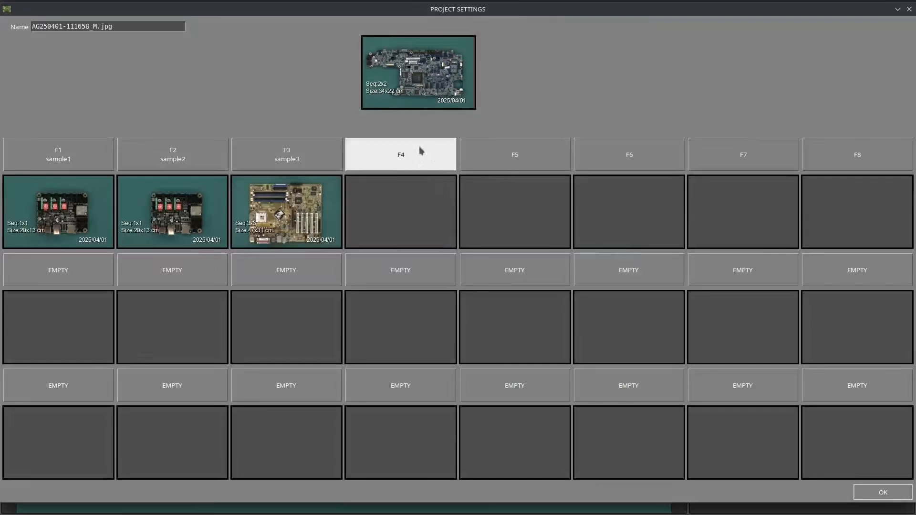
- Rename the capture to sample4.jpg and store it in slot F4
drag(96, 25, 10, 28)
text(sample4)
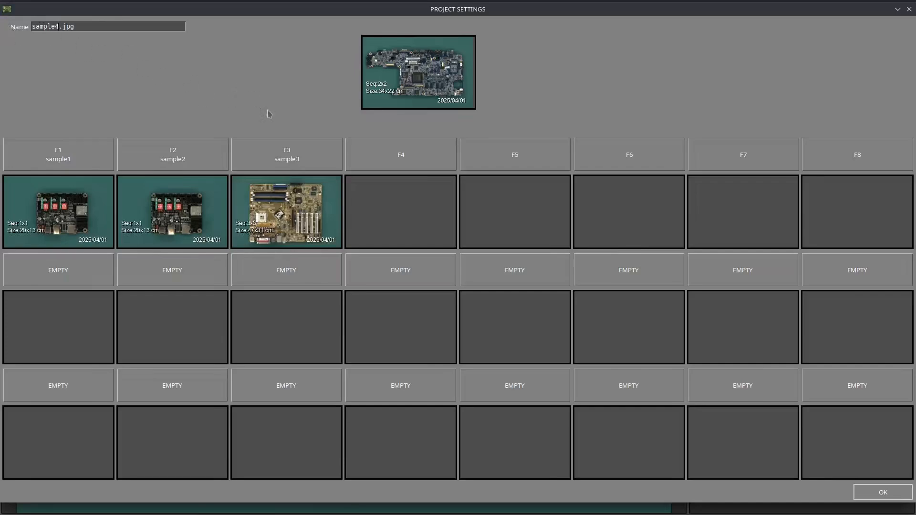
click(397, 161)
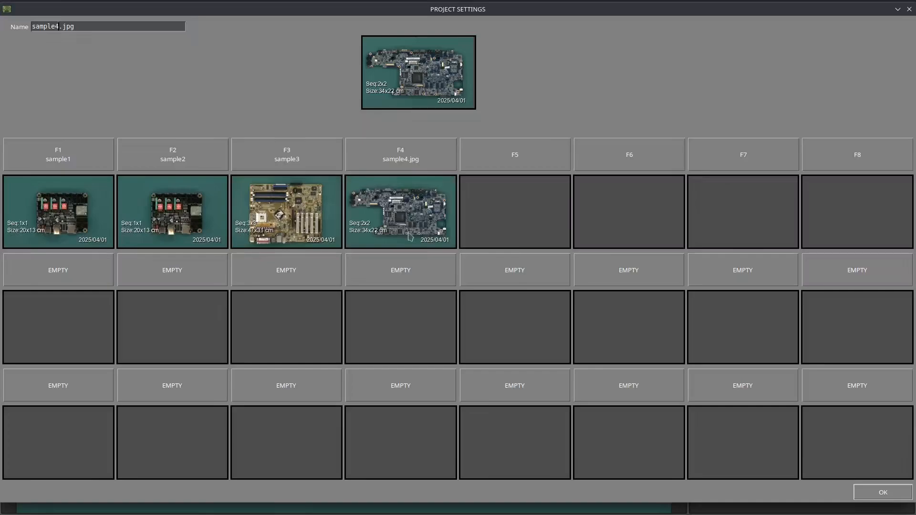
click(882, 492)
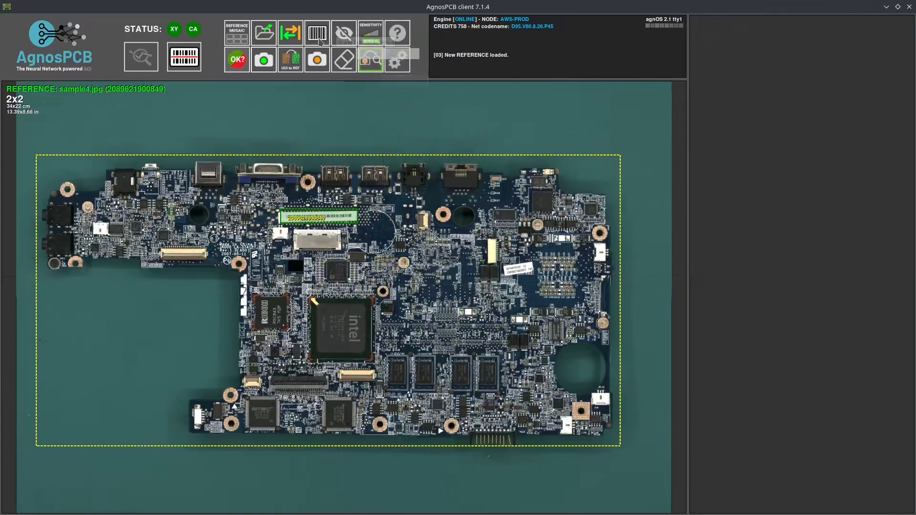
click(319, 41)
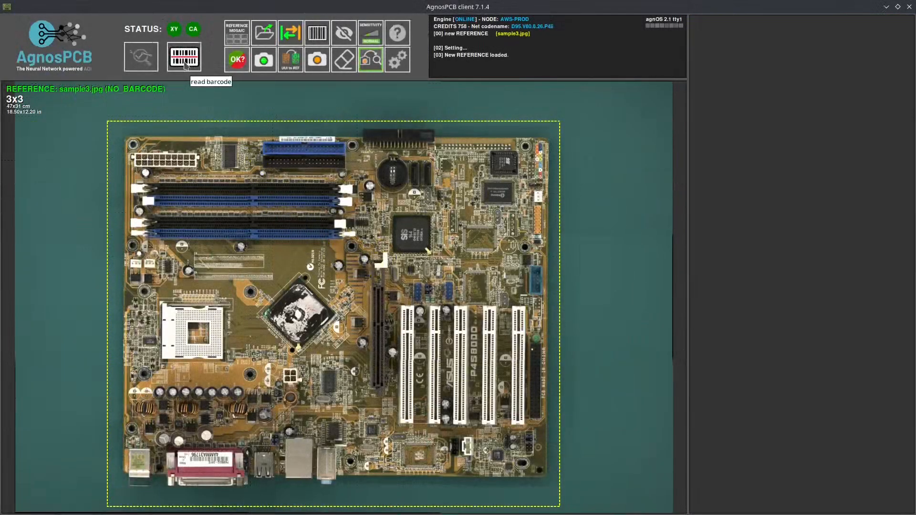
click(185, 65)
text(2089621900849)
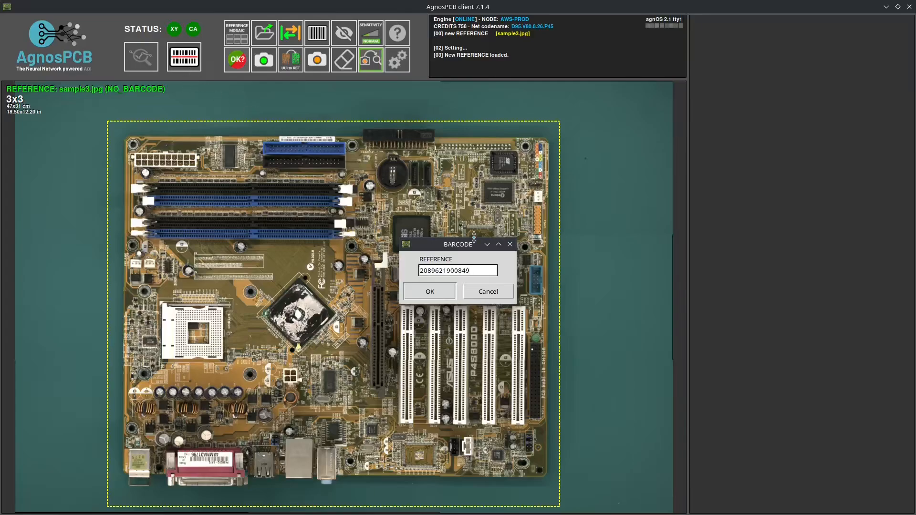
click(434, 293)
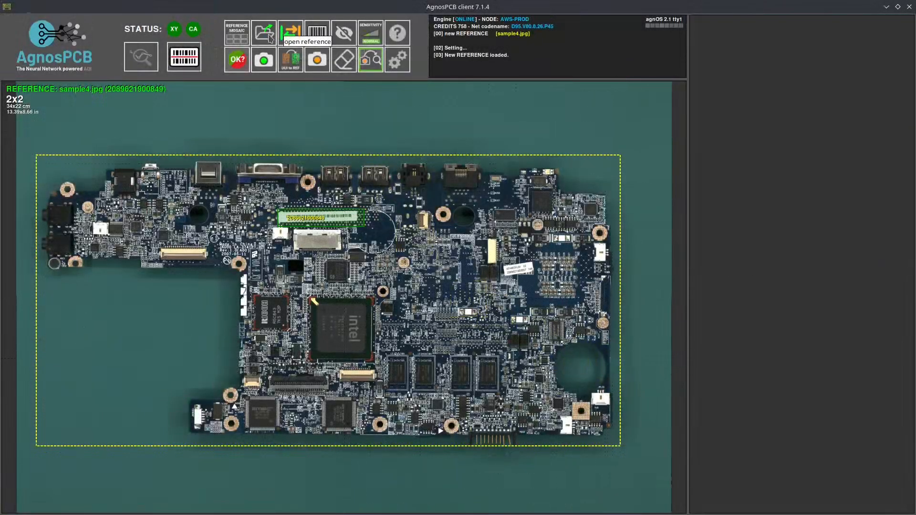
click(269, 38)
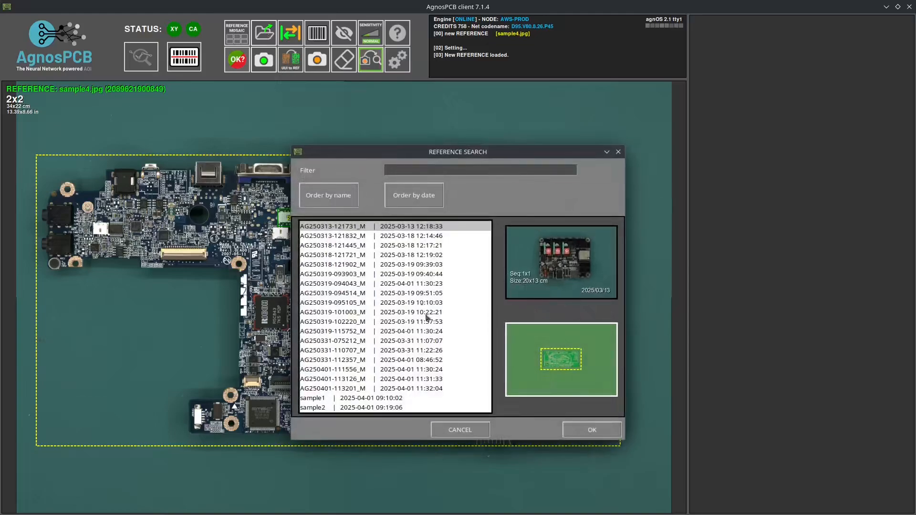
scroll(440, 380, down, 1)
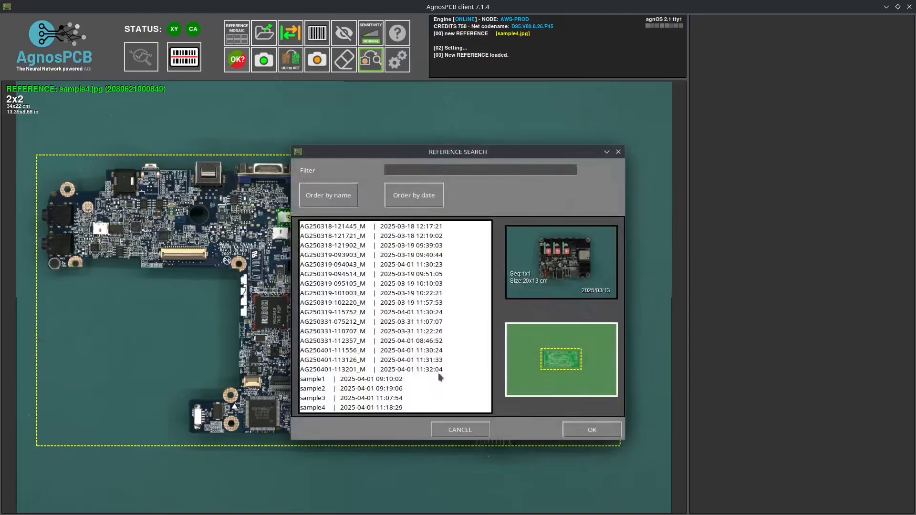
click(402, 370)
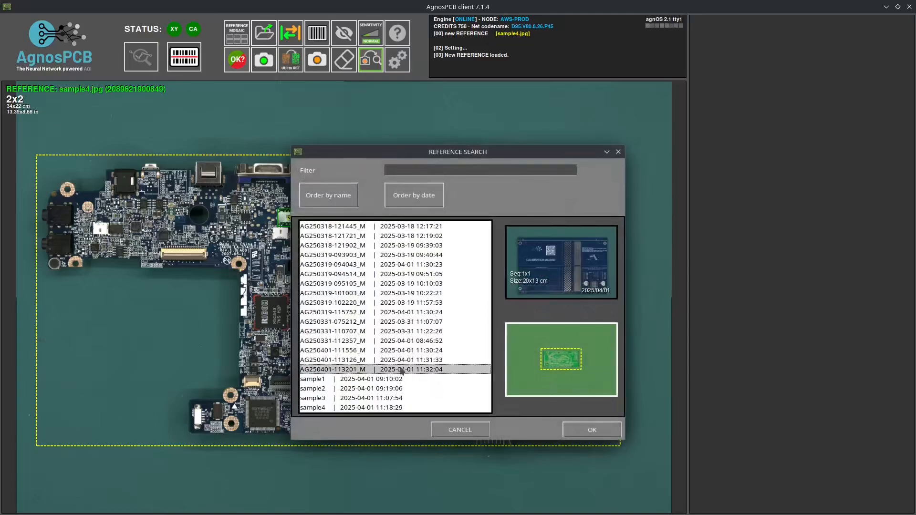
click(605, 431)
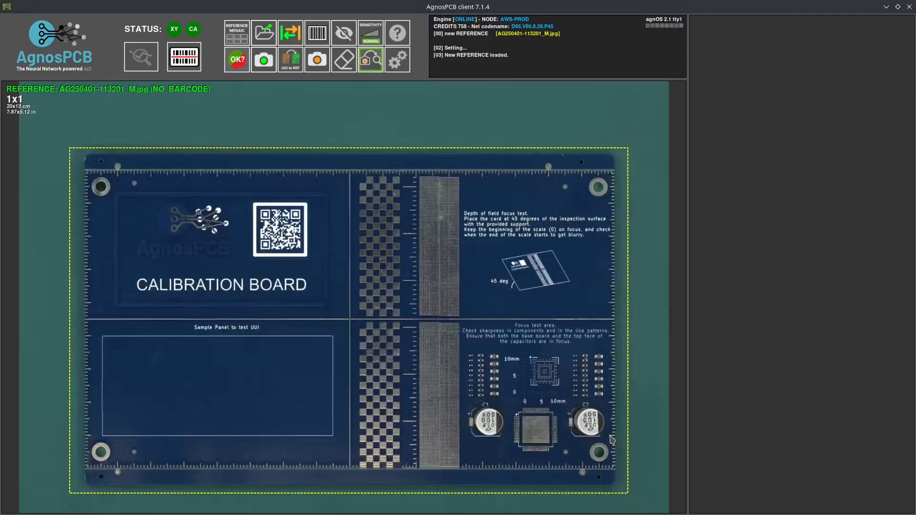